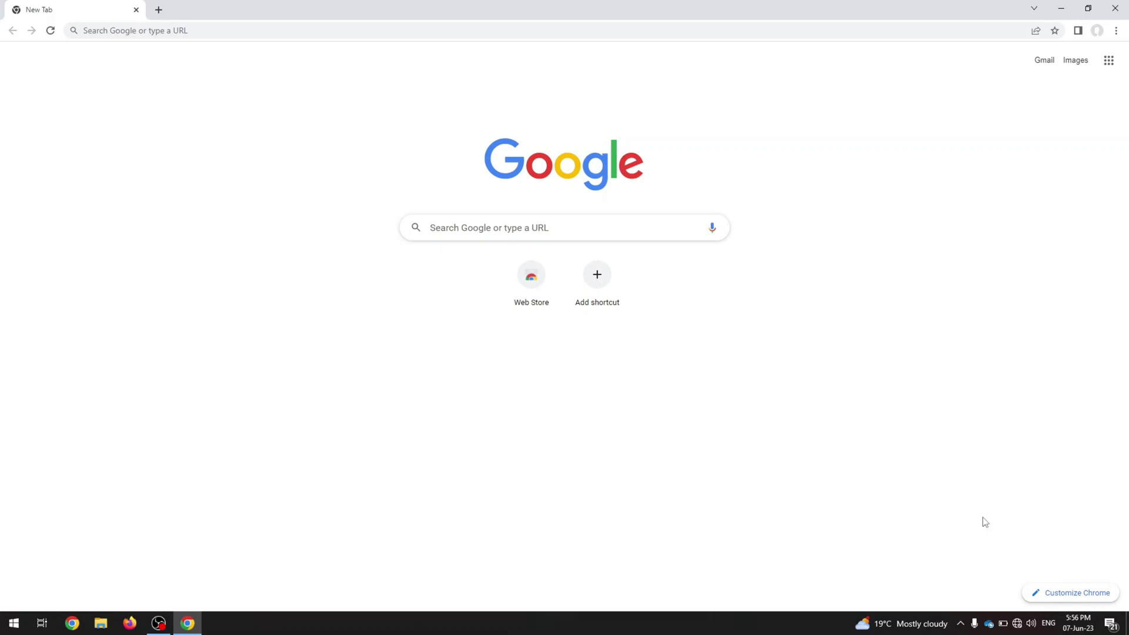
- Connect the computer to the Tenda_8E62A0_5G wireless network and open the router's setup page at tendawifi.com
{"action": "left_click", "coordinate": [1017, 623]}
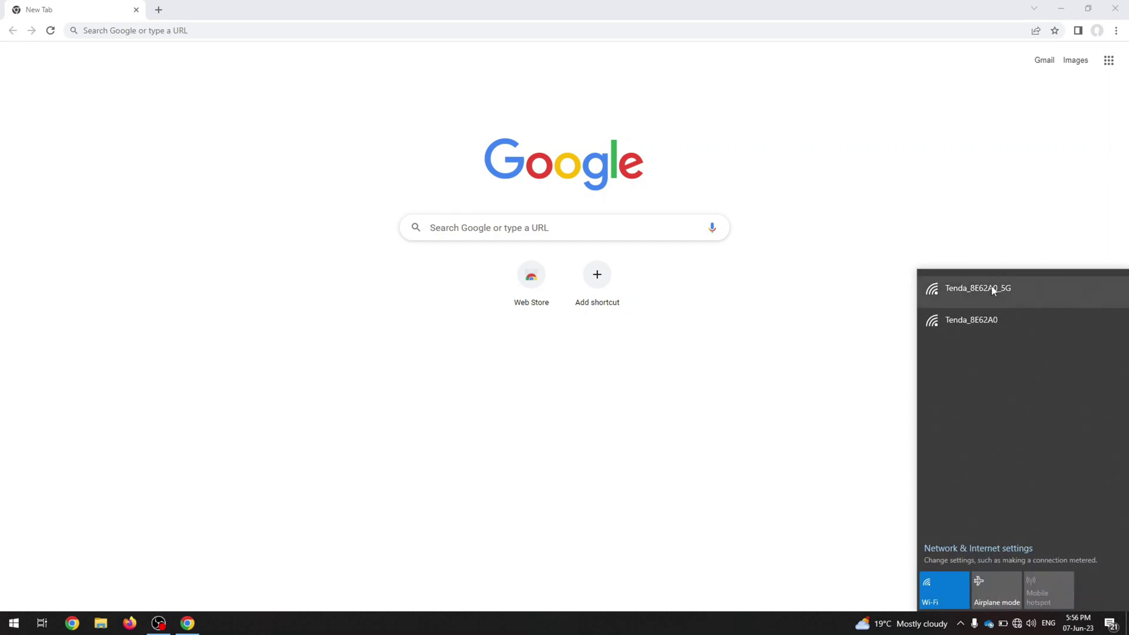
{"action": "left_click", "coordinate": [971, 297]}
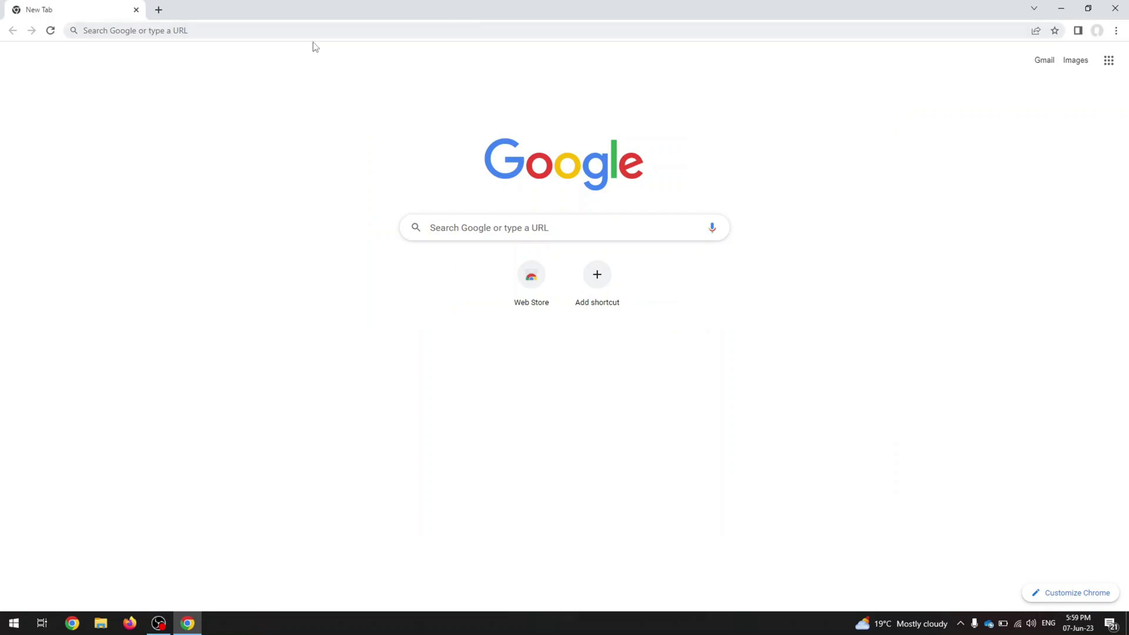
{"action": "left_click", "coordinate": [275, 29]}
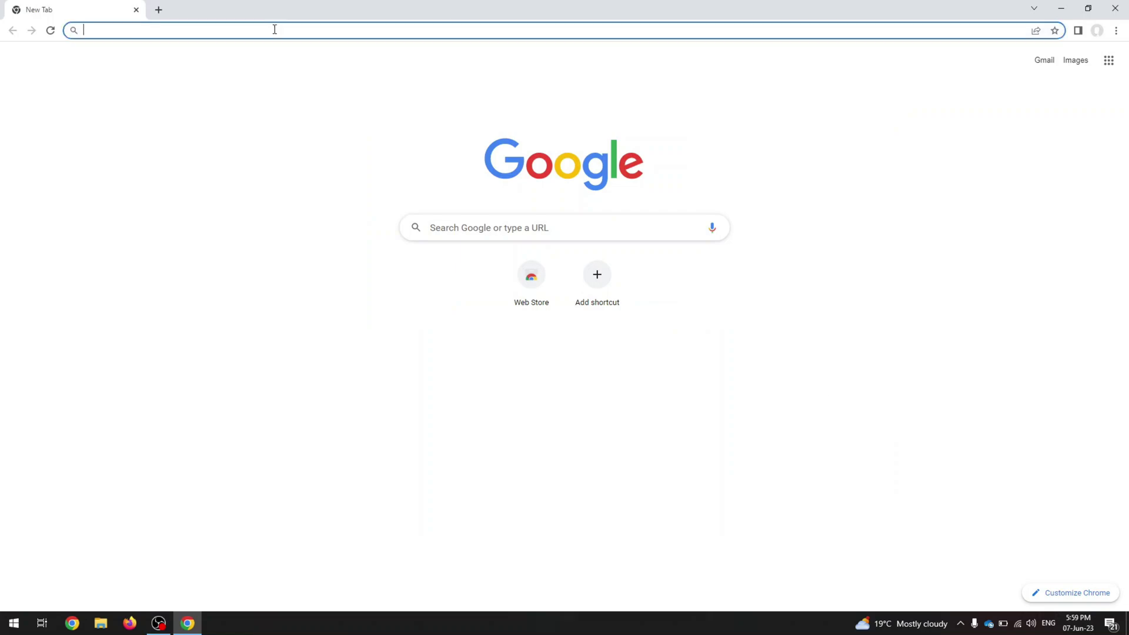
{"action": "type", "text": "t"}
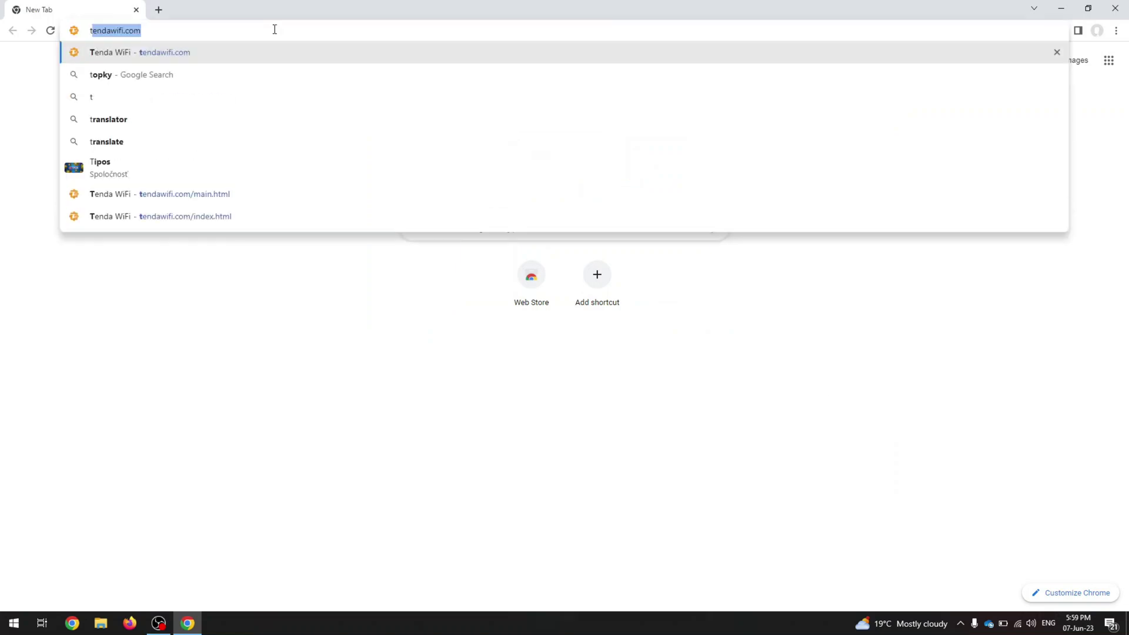
{"action": "type", "text": "endawifi.com"}
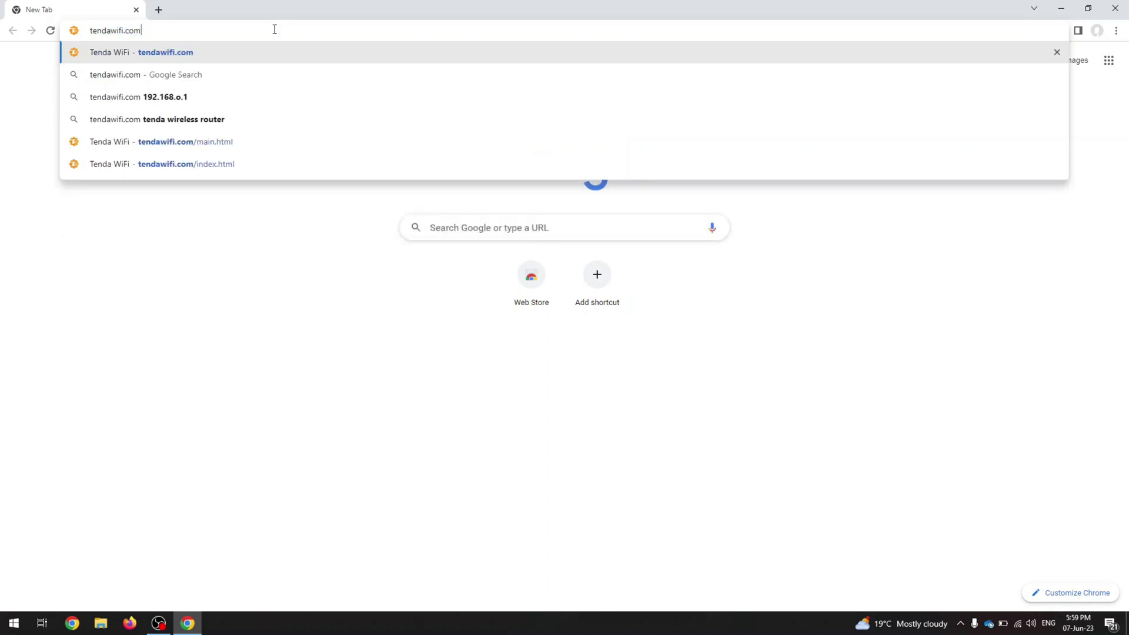
{"action": "key", "text": "Return"}
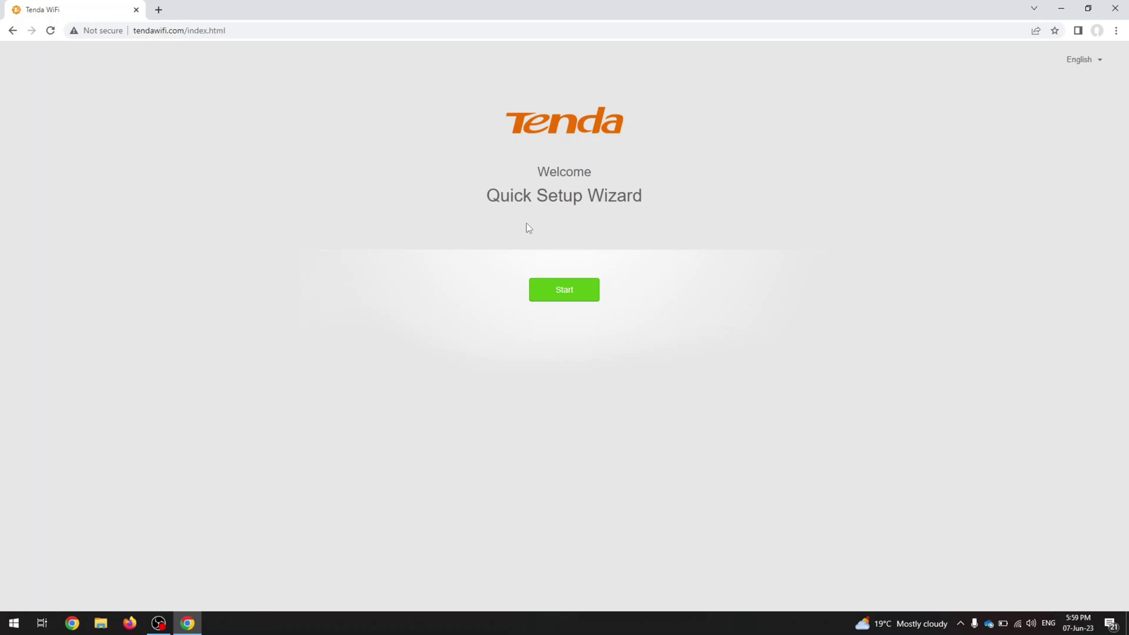
- Start the Quick Setup Wizard, check the ISP and connection type options, and skip the connection type page
{"action": "left_click", "coordinate": [546, 283]}
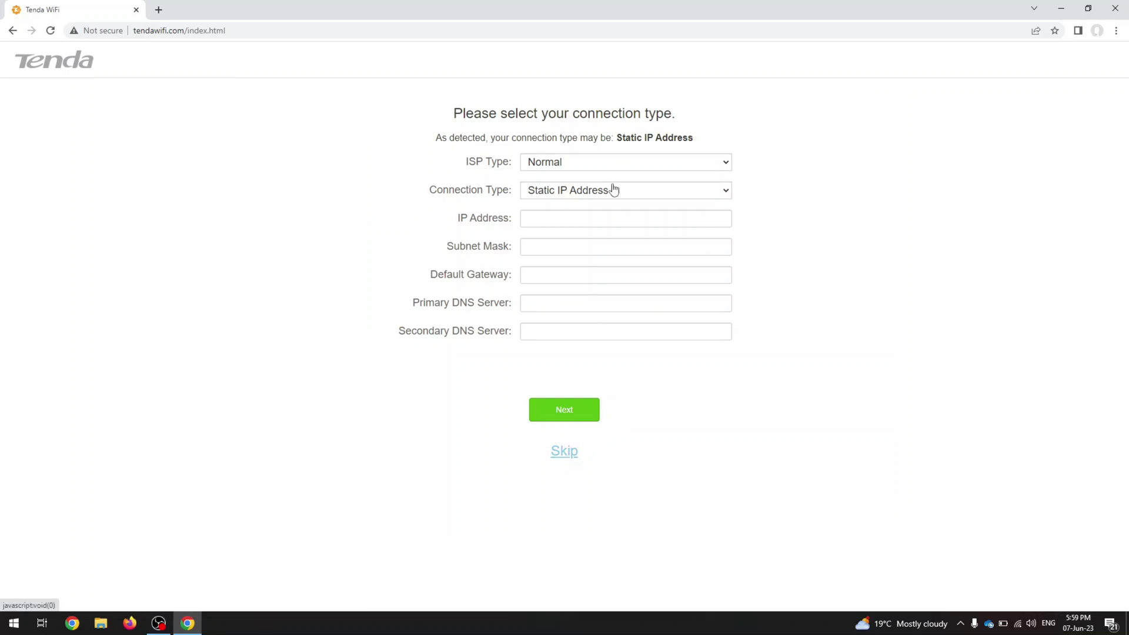
{"action": "left_click", "coordinate": [603, 164]}
{"action": "left_click", "coordinate": [603, 165]}
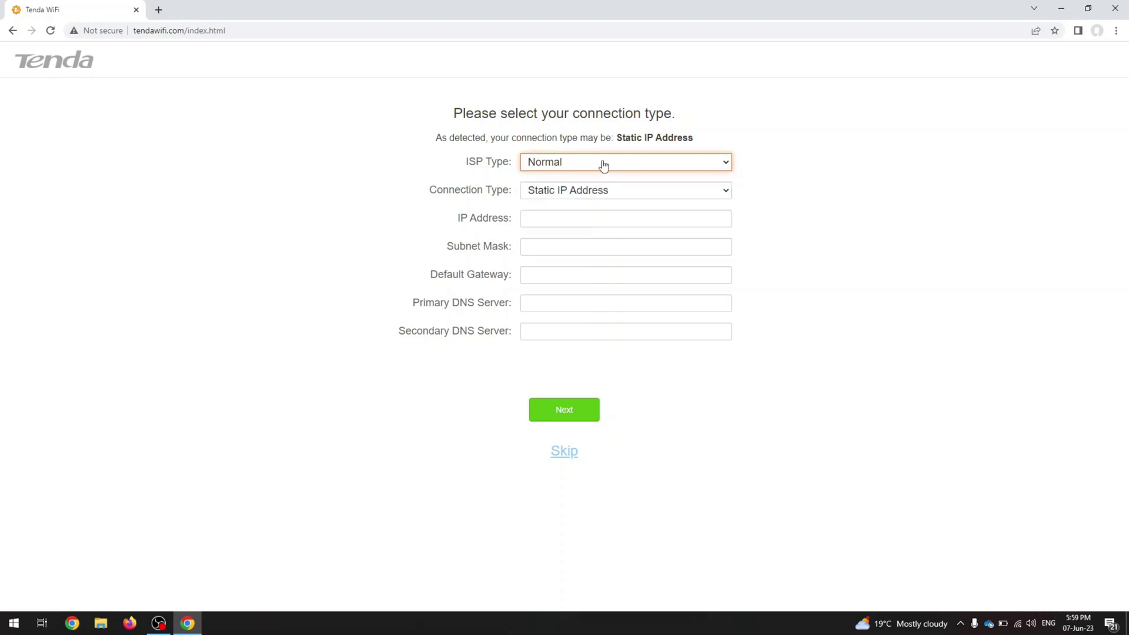
{"action": "left_click", "coordinate": [582, 191]}
{"action": "left_click", "coordinate": [583, 191]}
{"action": "left_click", "coordinate": [564, 452]}
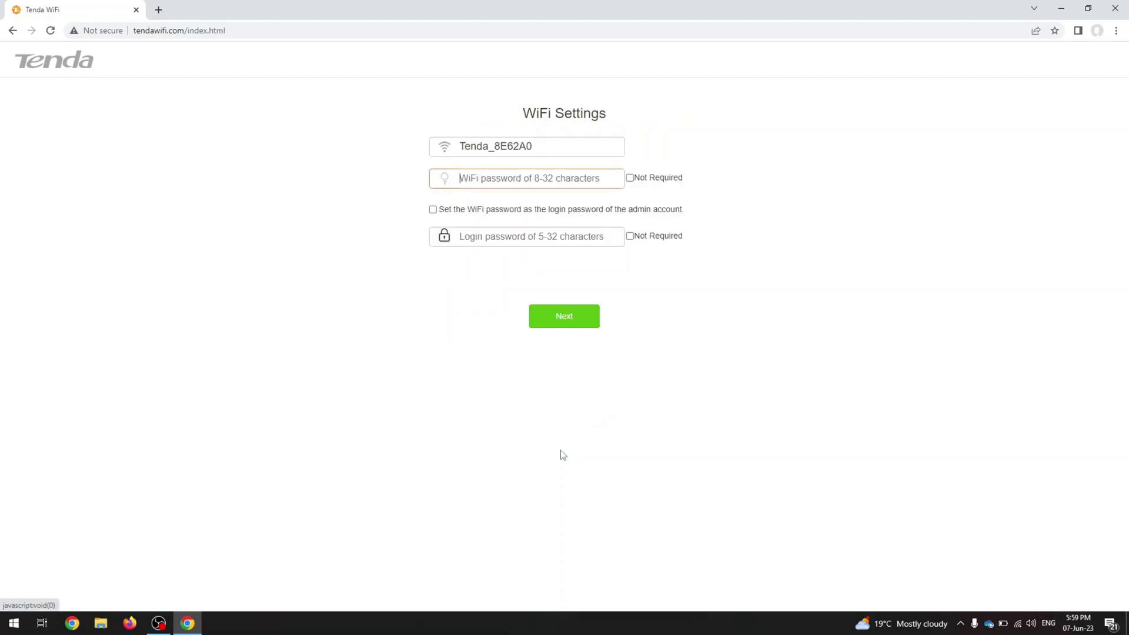
- Mark both the WiFi password and the login password as not required and finish the wizard, ignoring the password recommendation
{"action": "left_click", "coordinate": [575, 151]}
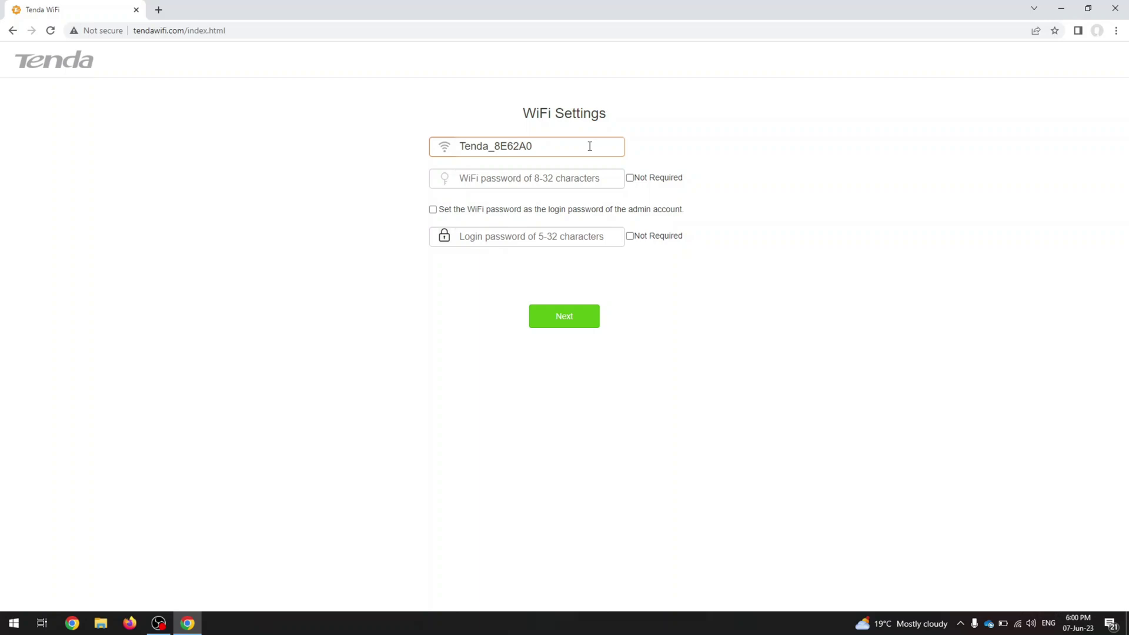
{"action": "left_click", "coordinate": [558, 179]}
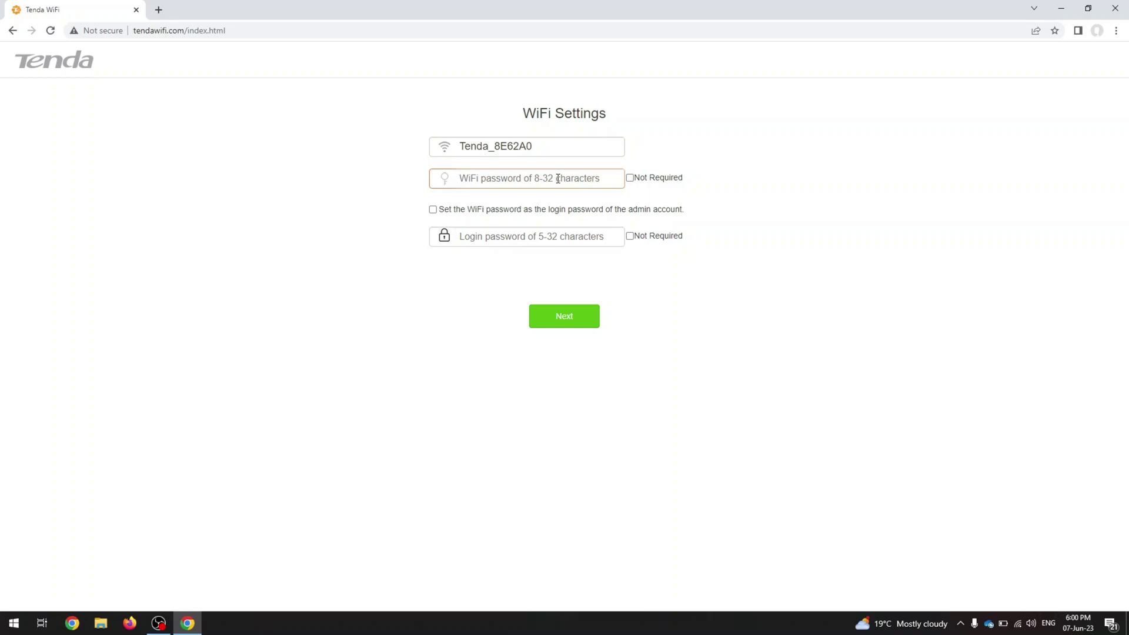
{"action": "left_click", "coordinate": [630, 179]}
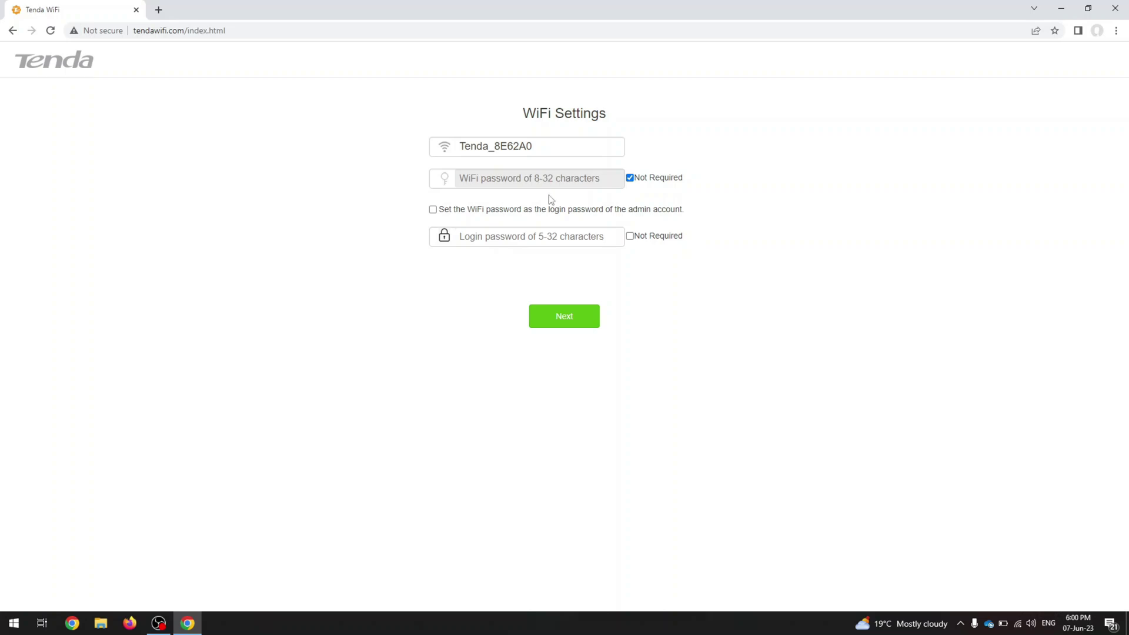
{"action": "left_click", "coordinate": [512, 237]}
{"action": "left_click", "coordinate": [642, 238]}
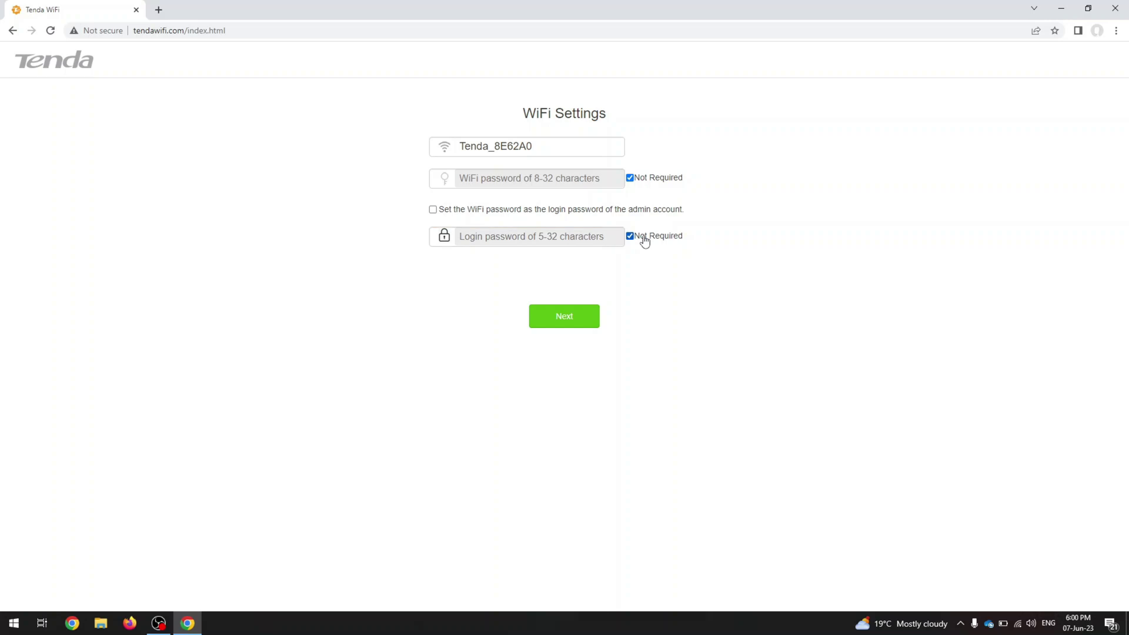
{"action": "left_click", "coordinate": [574, 317]}
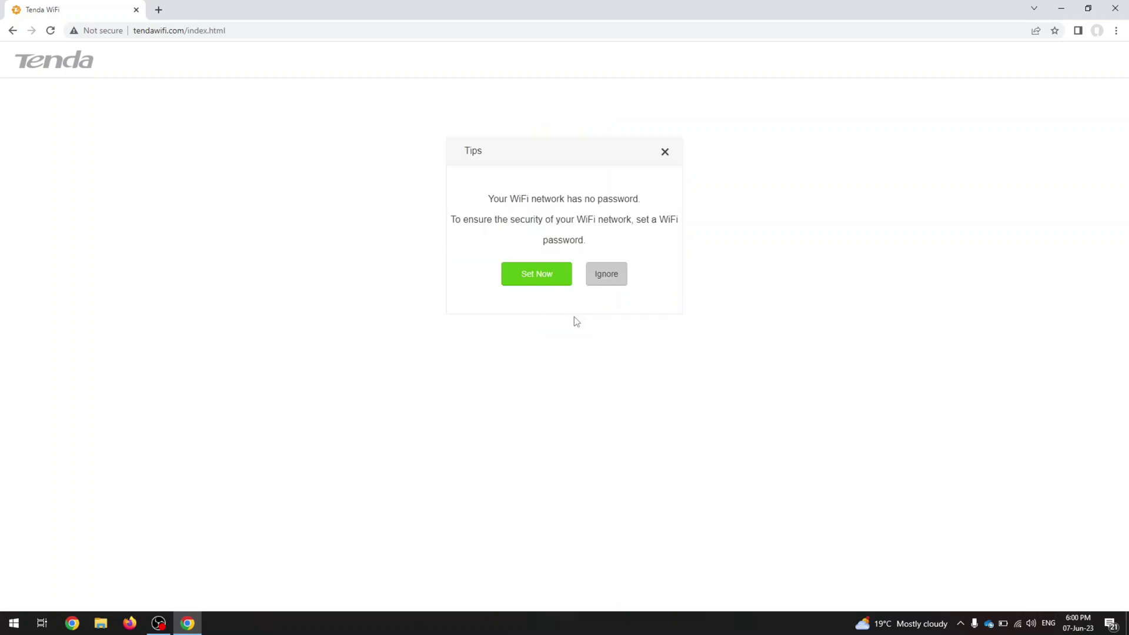
{"action": "left_click", "coordinate": [616, 277]}
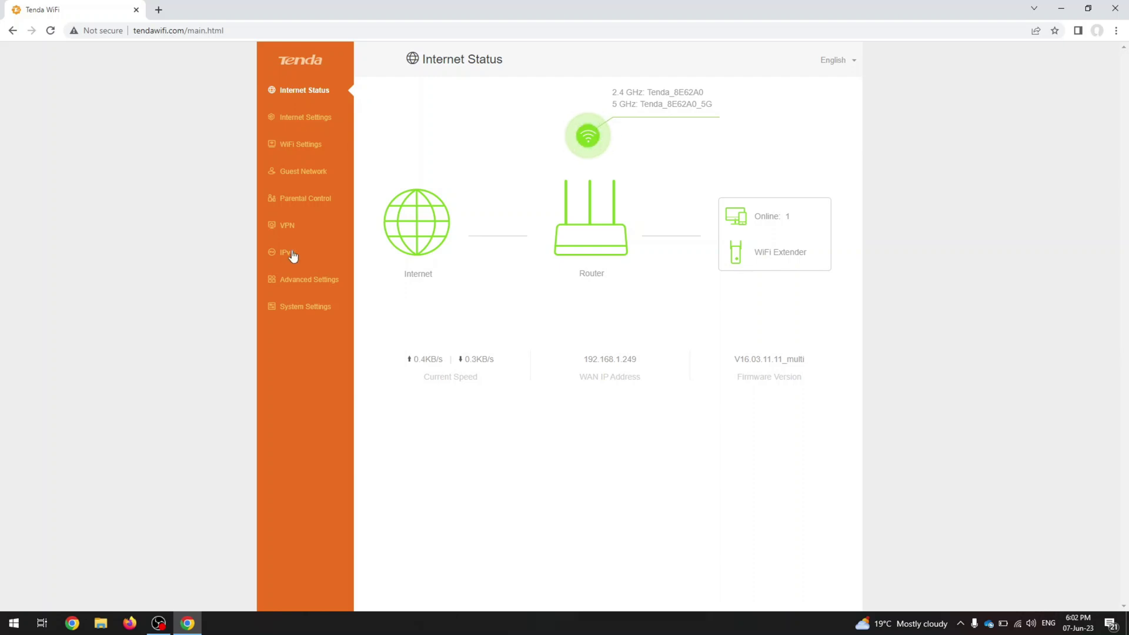
- Examine the available ISP type, connection type and DNS options in the router's Internet Settings
{"action": "left_click", "coordinate": [853, 67]}
{"action": "left_click", "coordinate": [320, 117]}
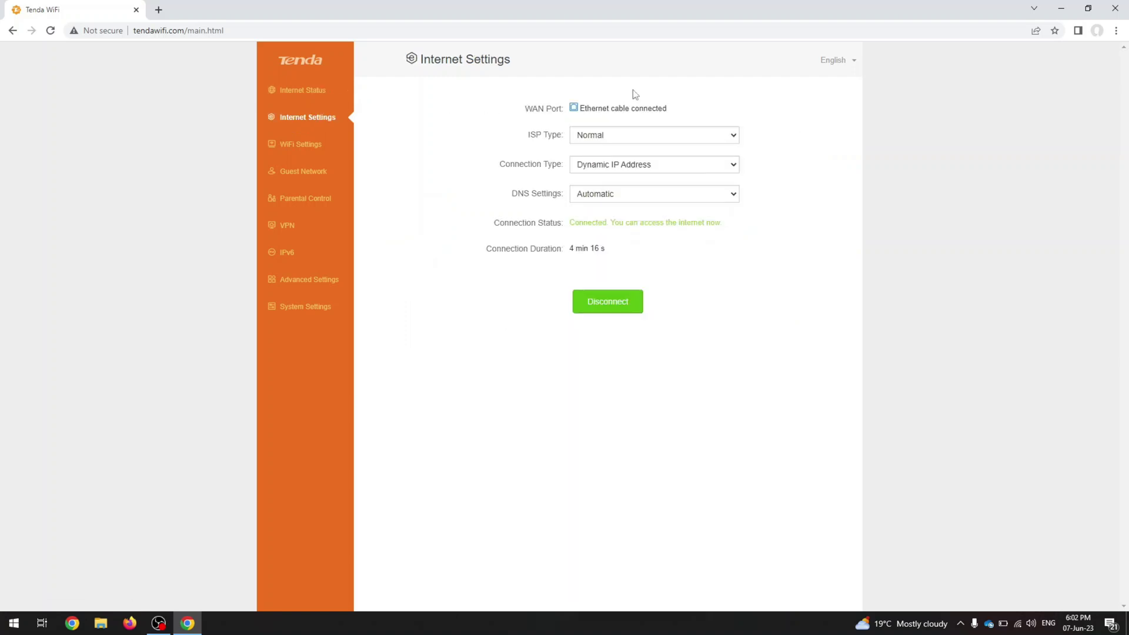
{"action": "left_click", "coordinate": [612, 135]}
{"action": "left_click", "coordinate": [612, 135]}
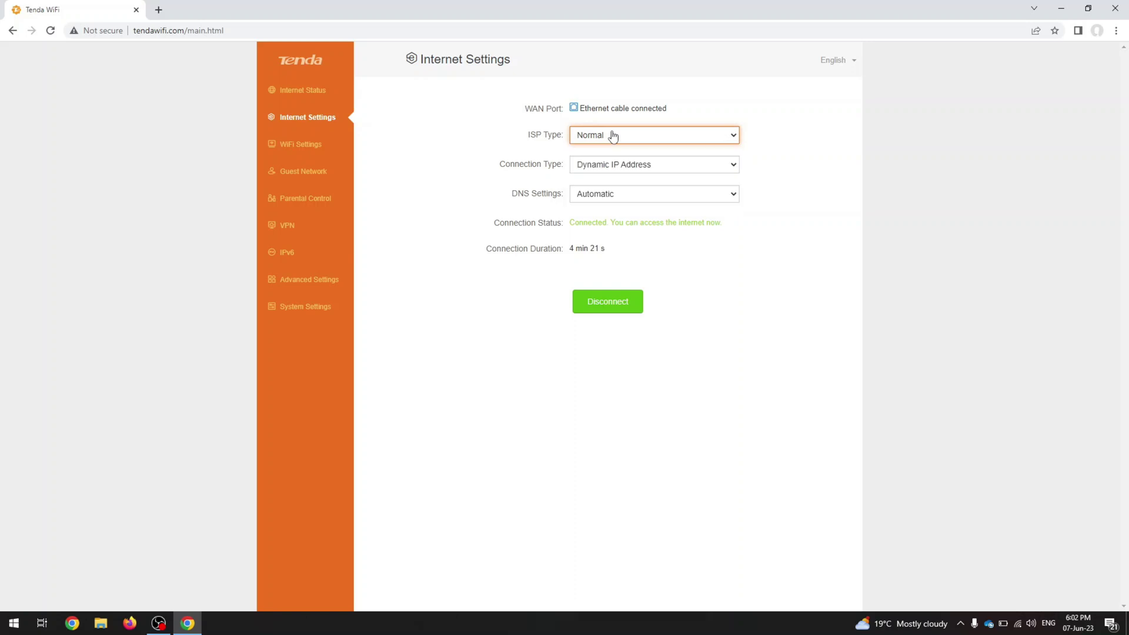
{"action": "left_click", "coordinate": [615, 167]}
{"action": "left_click", "coordinate": [613, 168]}
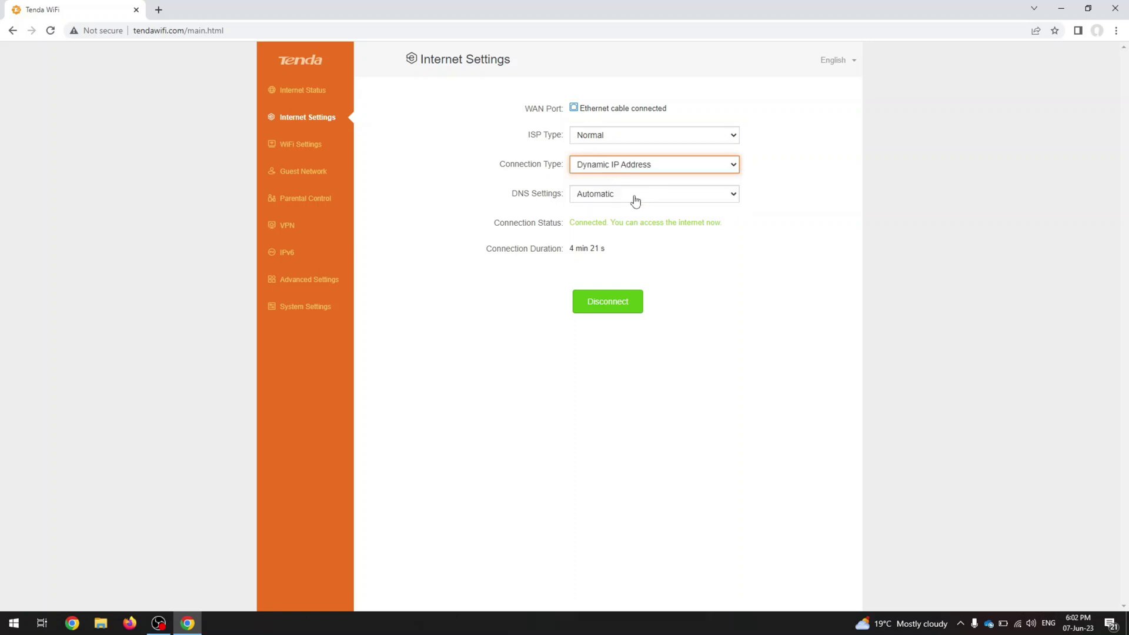
{"action": "left_click", "coordinate": [671, 196]}
{"action": "left_click", "coordinate": [671, 197]}
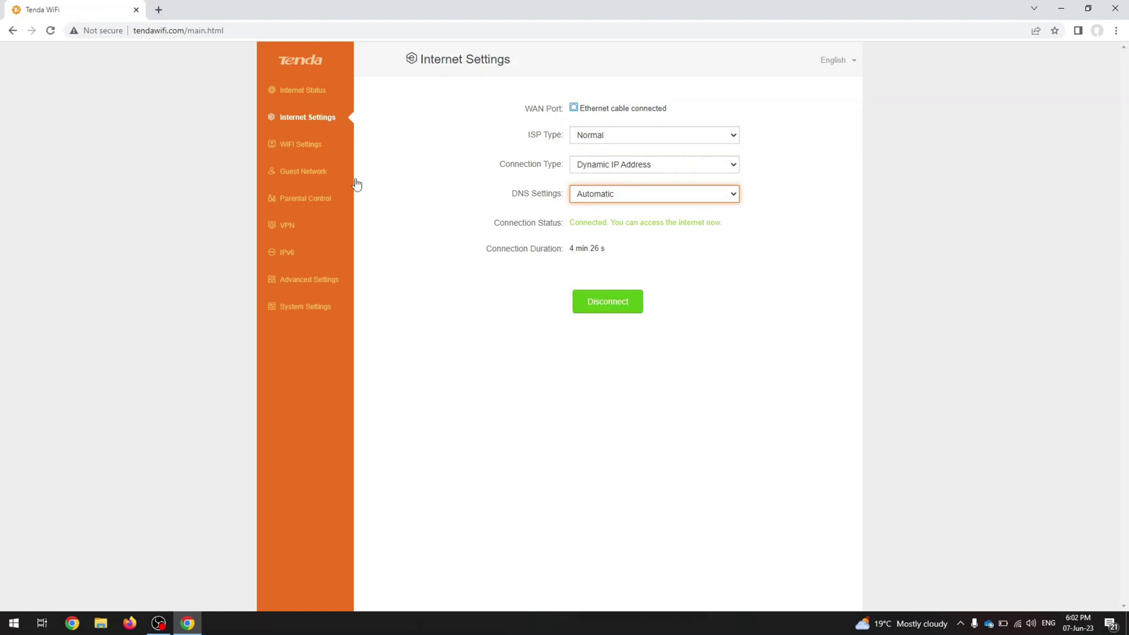
- Inspect the WiFi name and password settings, previewing the Unify 2.4 GHz & 5 GHz option without saving
{"action": "left_click", "coordinate": [312, 151]}
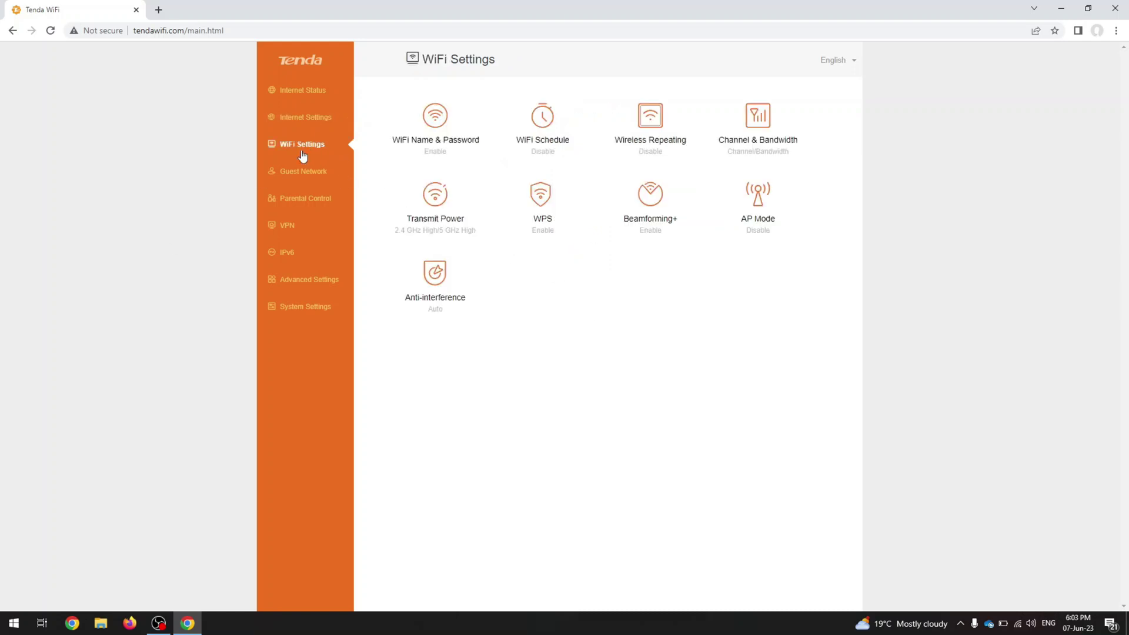
{"action": "left_click", "coordinate": [412, 144]}
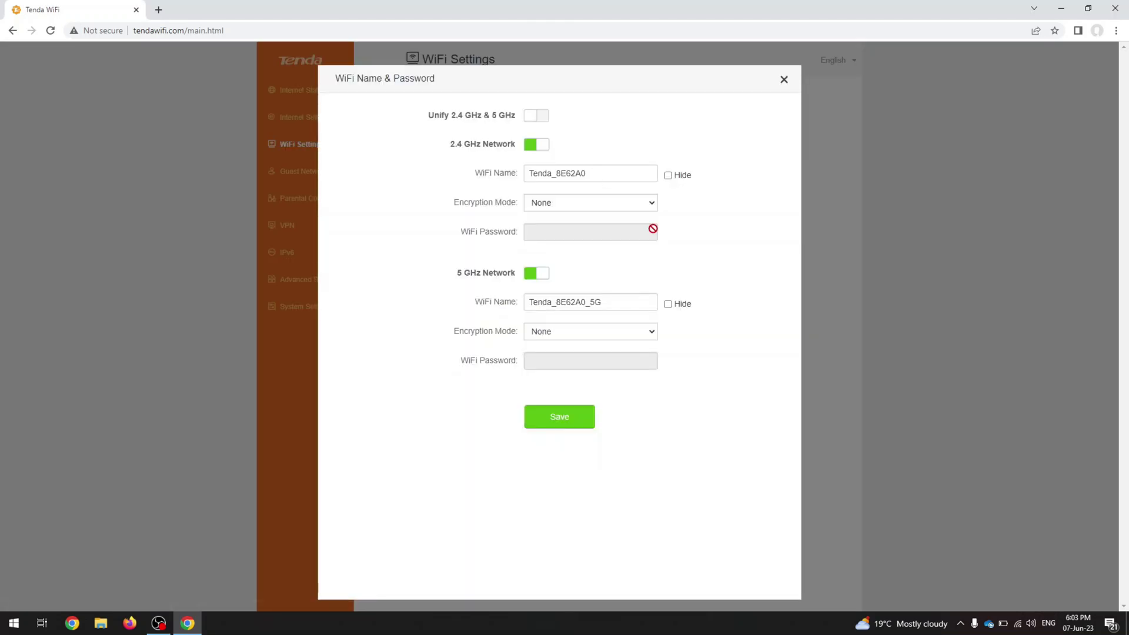
{"action": "left_click", "coordinate": [534, 120]}
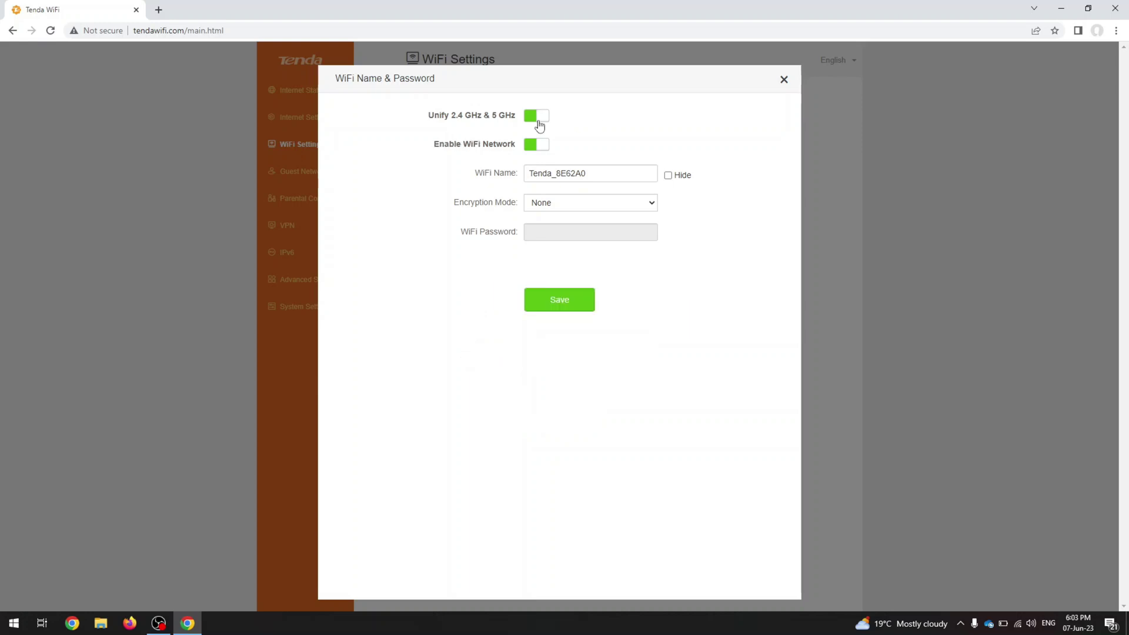
{"action": "left_click", "coordinate": [537, 122]}
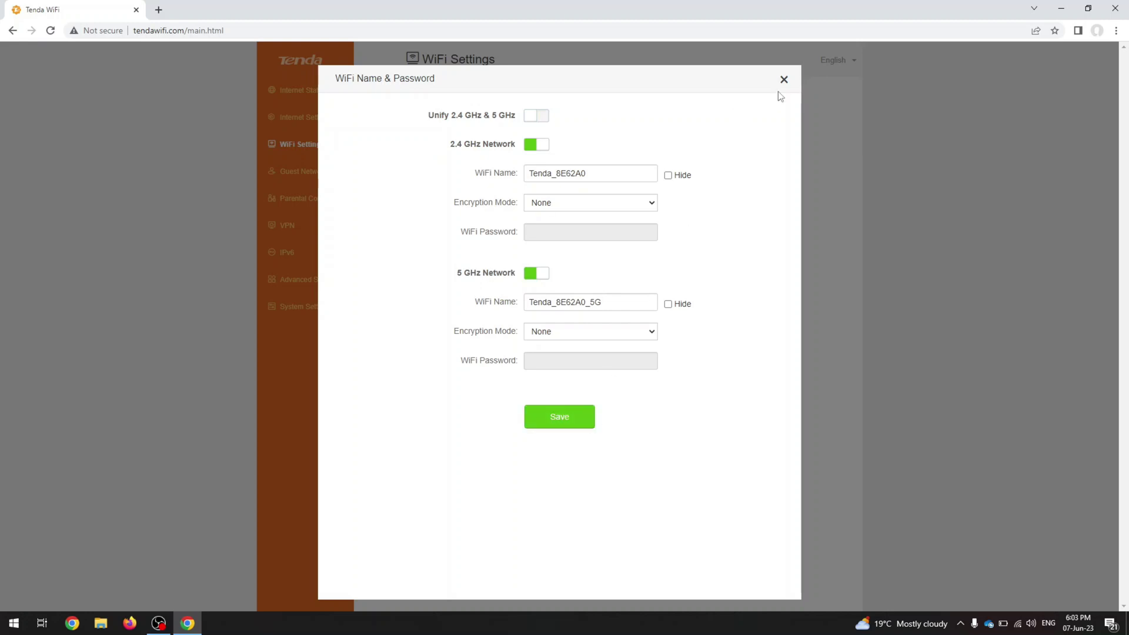
{"action": "left_click", "coordinate": [783, 82]}
- Preview the WiFi Schedule's turn-off hours and day options without saving the schedule
{"action": "left_click", "coordinate": [545, 129]}
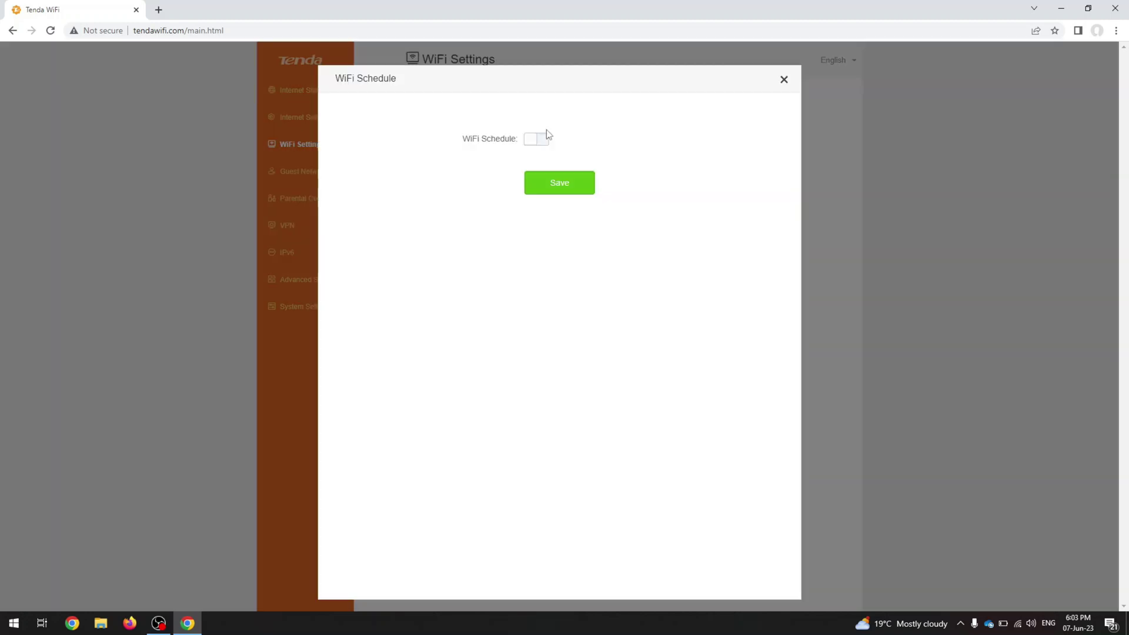
{"action": "left_click", "coordinate": [536, 139]}
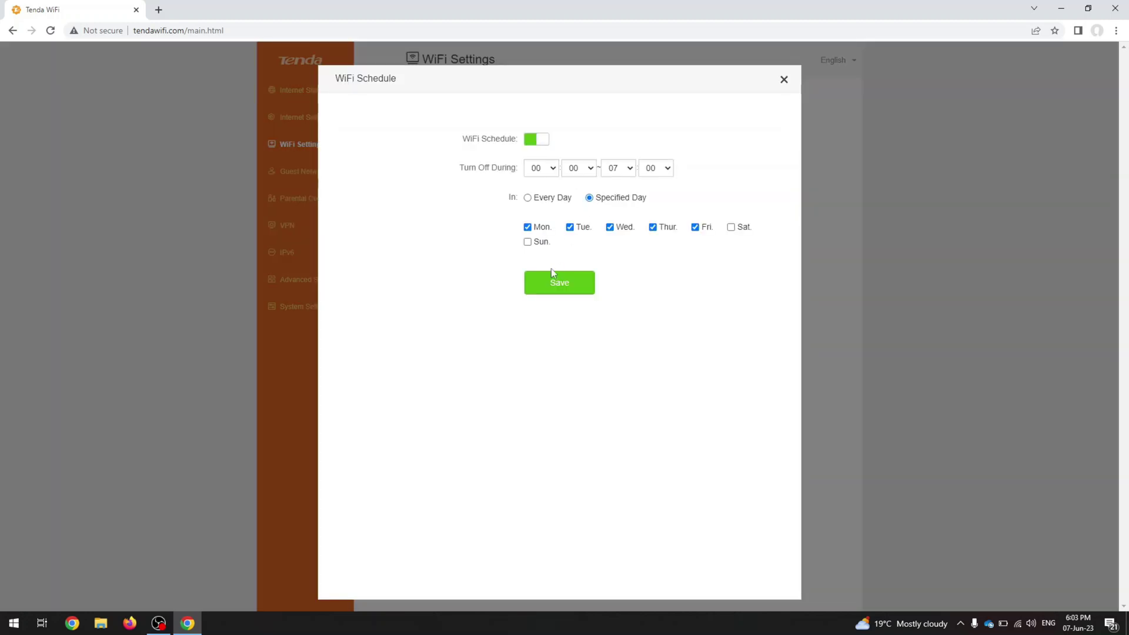
{"action": "left_click", "coordinate": [784, 79]}
- Preview the repeating mode options of Wireless Repeating and leave the feature switched off
{"action": "left_click", "coordinate": [644, 128]}
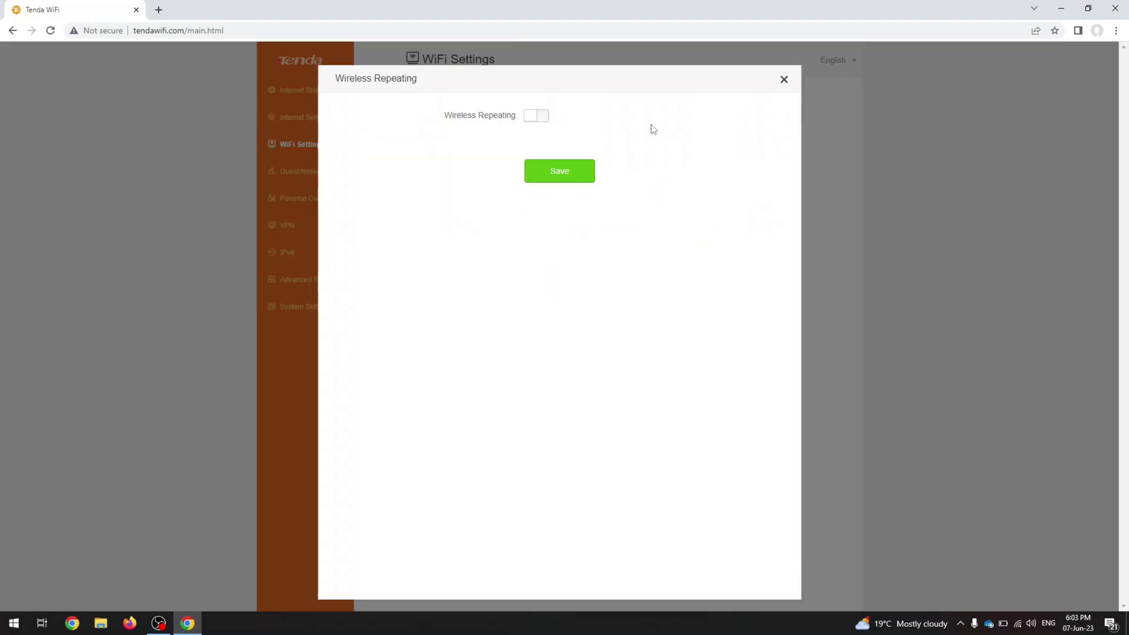
{"action": "left_click", "coordinate": [536, 117]}
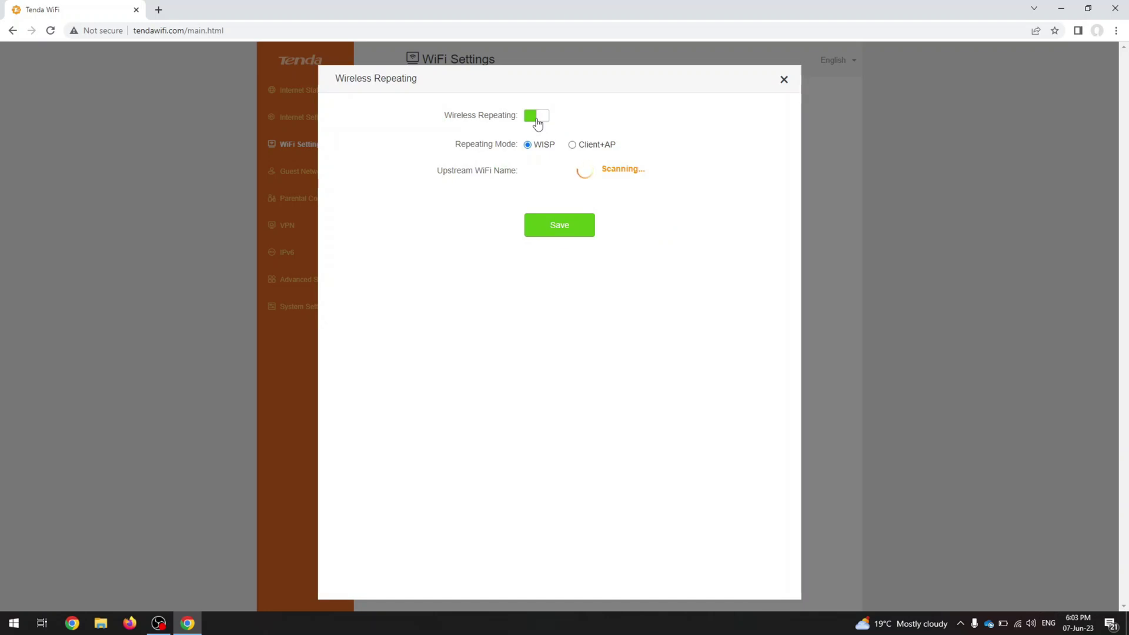
{"action": "left_click", "coordinate": [536, 116]}
{"action": "left_click", "coordinate": [783, 80]}
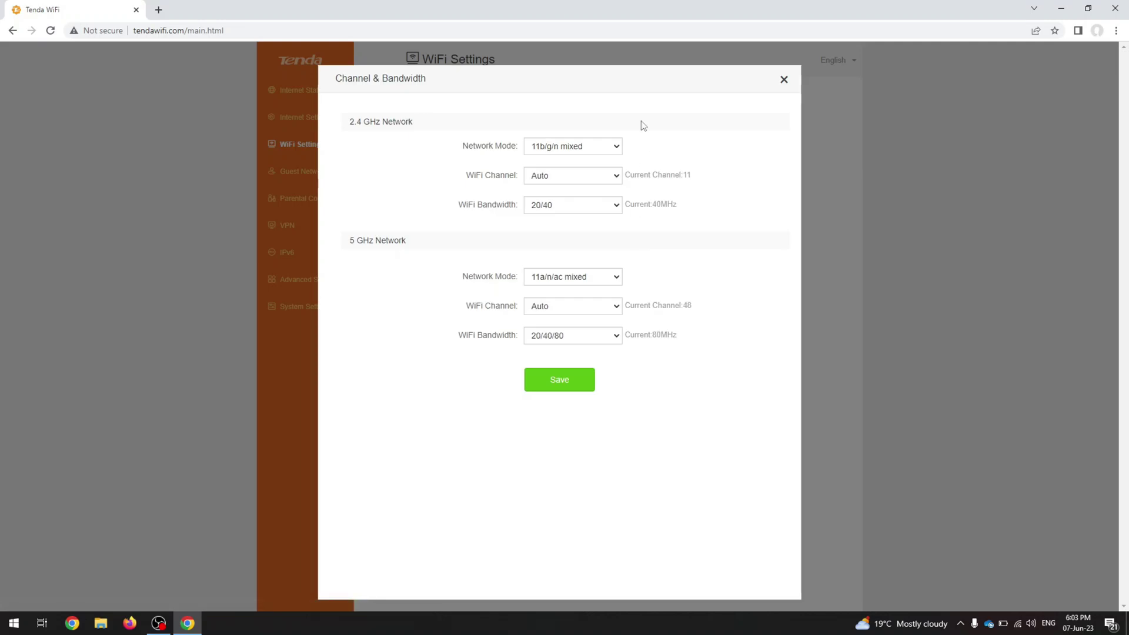
- Examine the network mode, WiFi channel and bandwidth options for the 2.4 GHz and 5 GHz networks without saving
{"action": "left_click", "coordinate": [615, 146]}
{"action": "left_click", "coordinate": [614, 147]}
{"action": "left_click", "coordinate": [612, 179]}
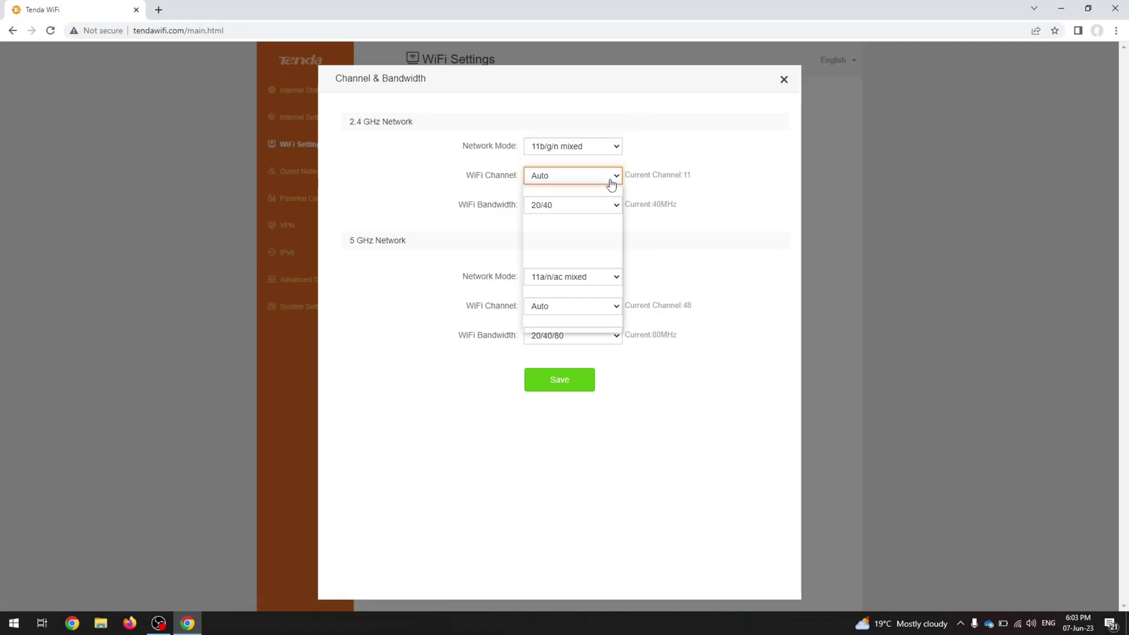
{"action": "left_click", "coordinate": [608, 186]}
{"action": "left_click", "coordinate": [600, 205]}
{"action": "left_click", "coordinate": [600, 212]}
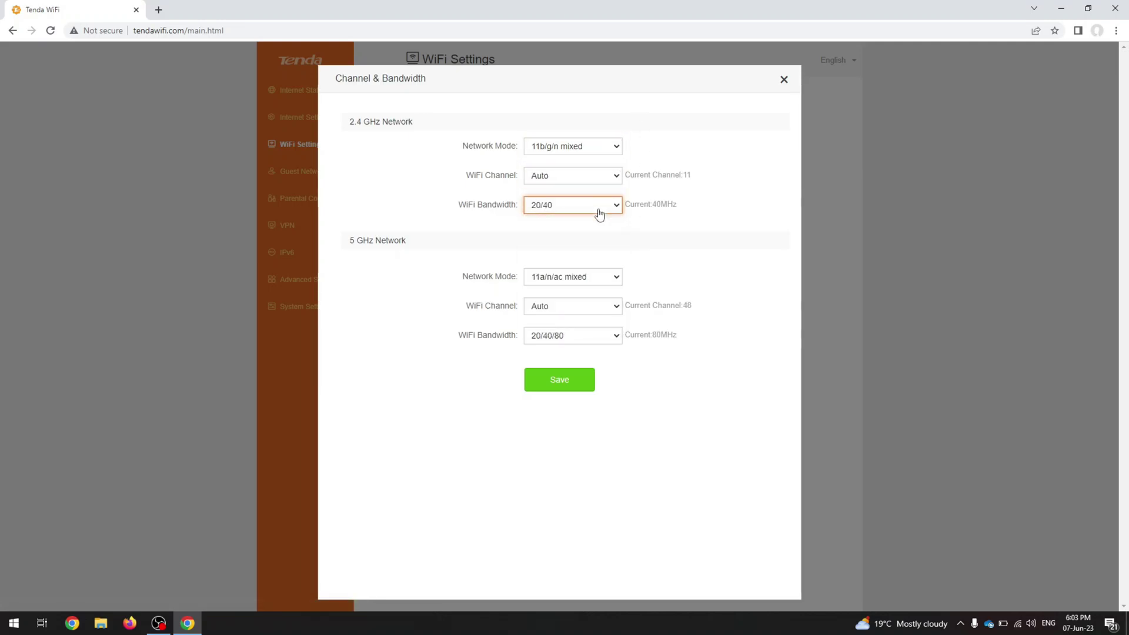
{"action": "left_click", "coordinate": [573, 277]}
{"action": "left_click", "coordinate": [572, 289]}
{"action": "left_click", "coordinate": [570, 306]}
{"action": "left_click", "coordinate": [568, 318]}
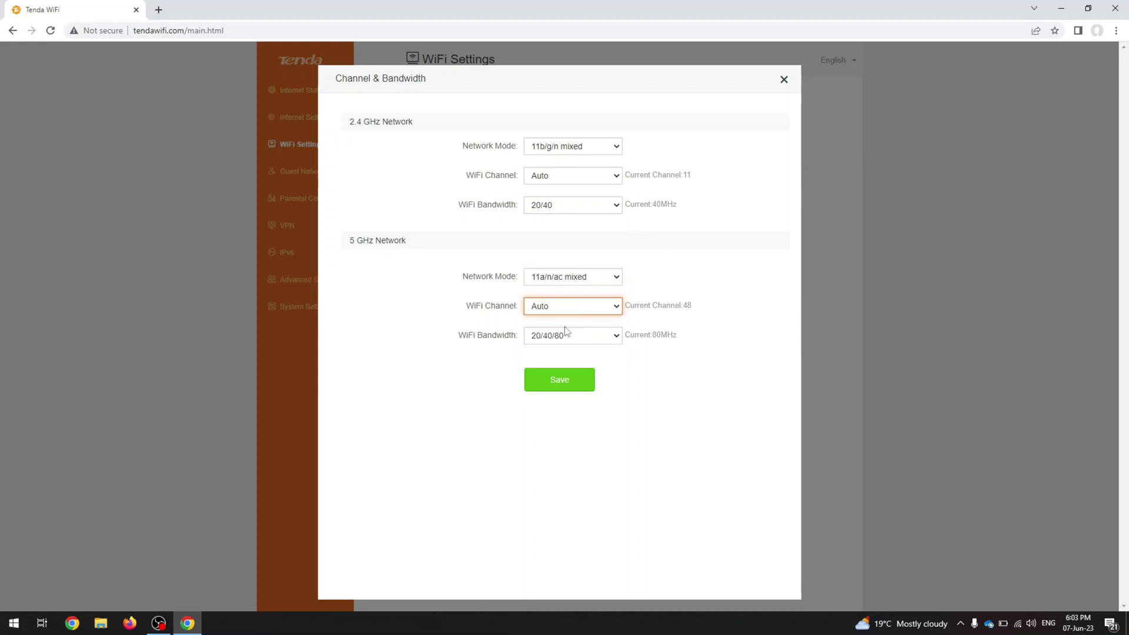
{"action": "left_click", "coordinate": [565, 333]}
{"action": "left_click", "coordinate": [561, 340]}
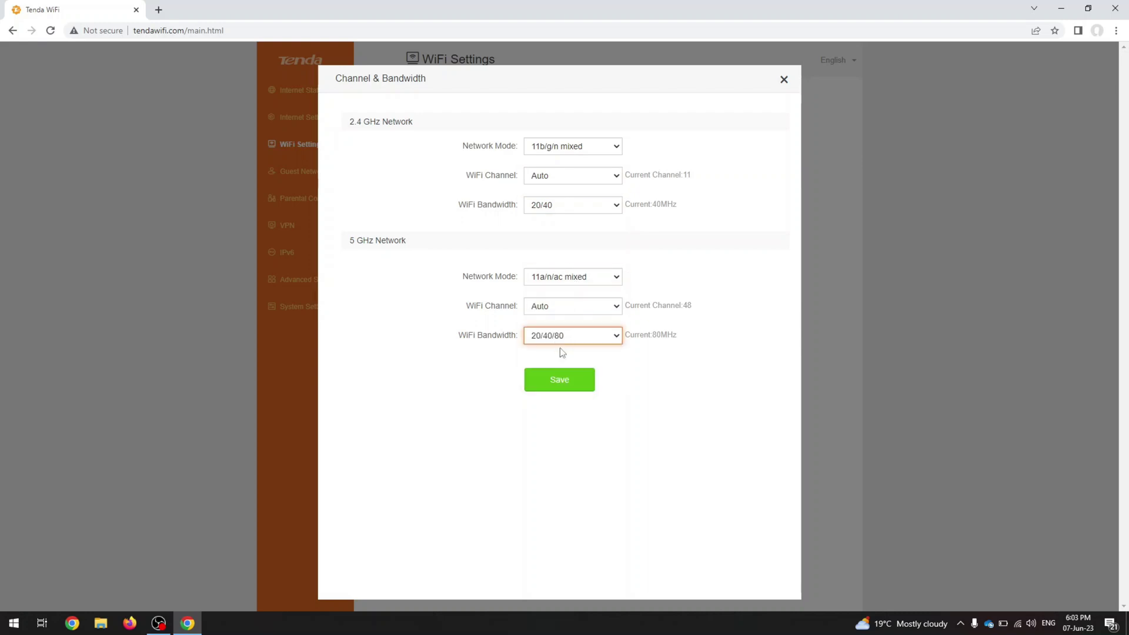
{"action": "left_click", "coordinate": [784, 80]}
- View the Transmit Power signal strength choices and the WPS connection methods
{"action": "left_click", "coordinate": [456, 213]}
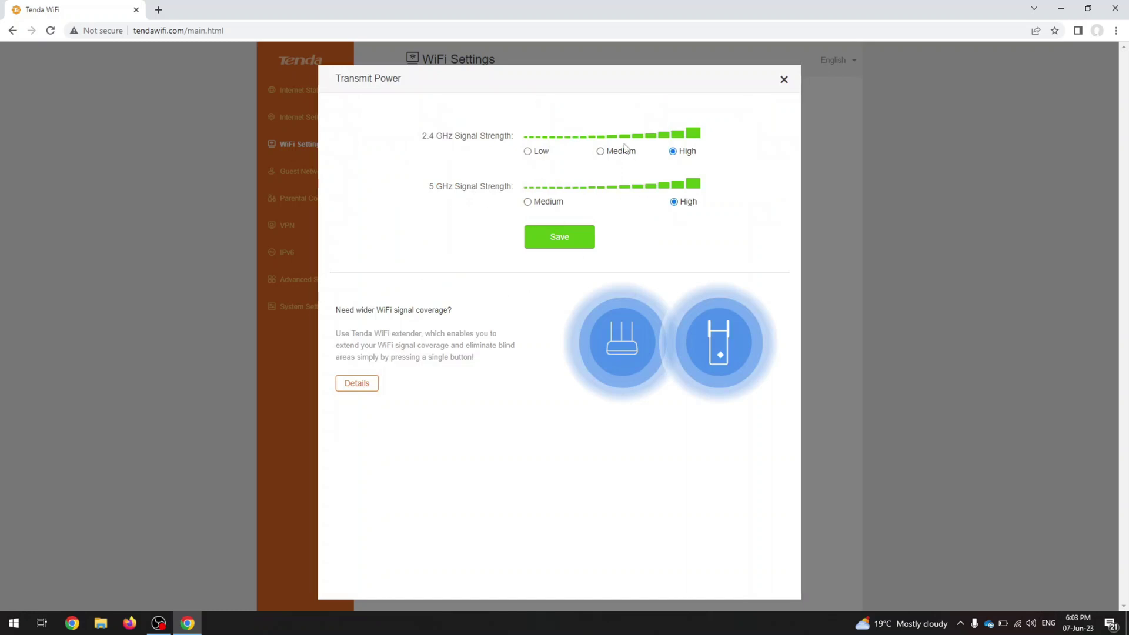
{"action": "left_click", "coordinate": [784, 79]}
{"action": "left_click", "coordinate": [526, 238]}
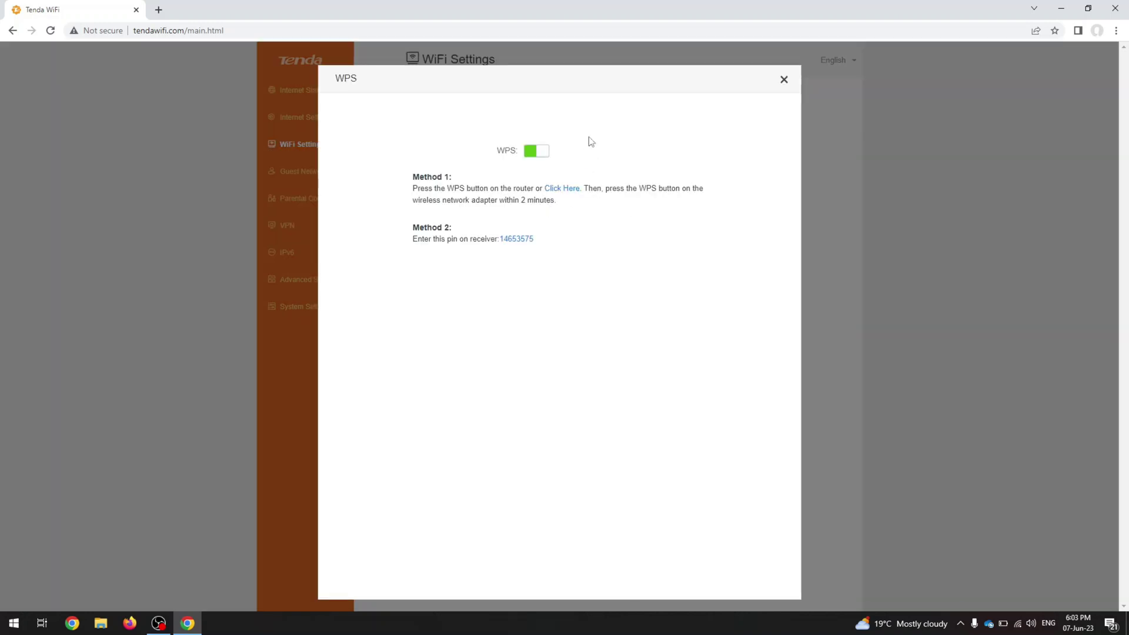
{"action": "left_click", "coordinate": [784, 80]}
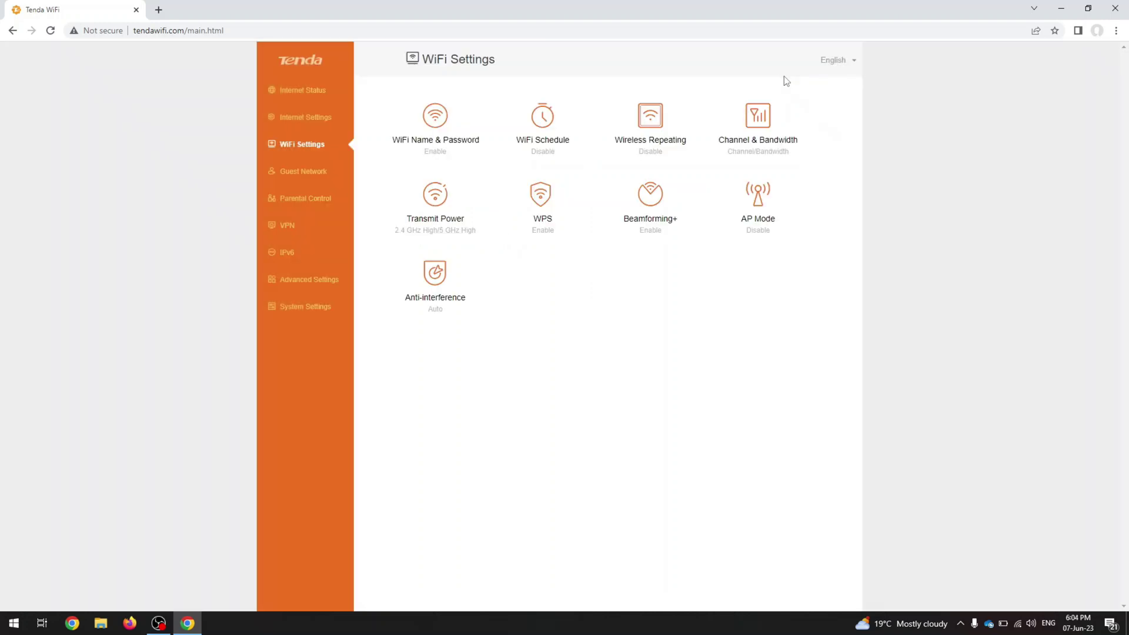
- View the Beamforming+ description and preview the AP Mode notes, leaving AP Mode switched off
{"action": "left_click", "coordinate": [654, 213]}
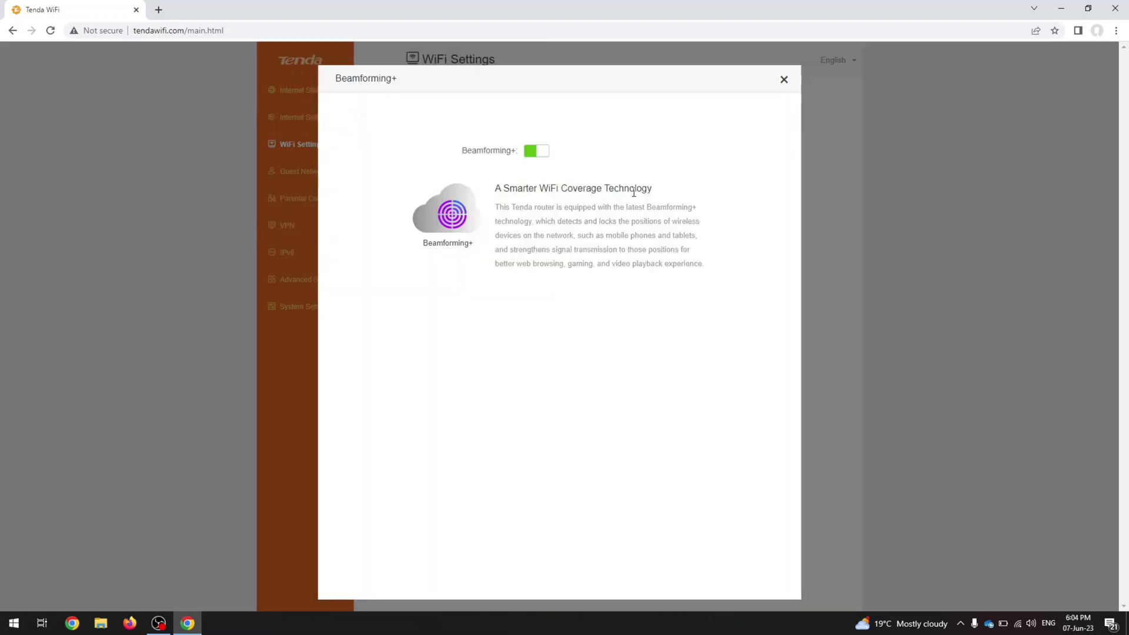
{"action": "left_click", "coordinate": [783, 89]}
{"action": "left_click", "coordinate": [766, 205]}
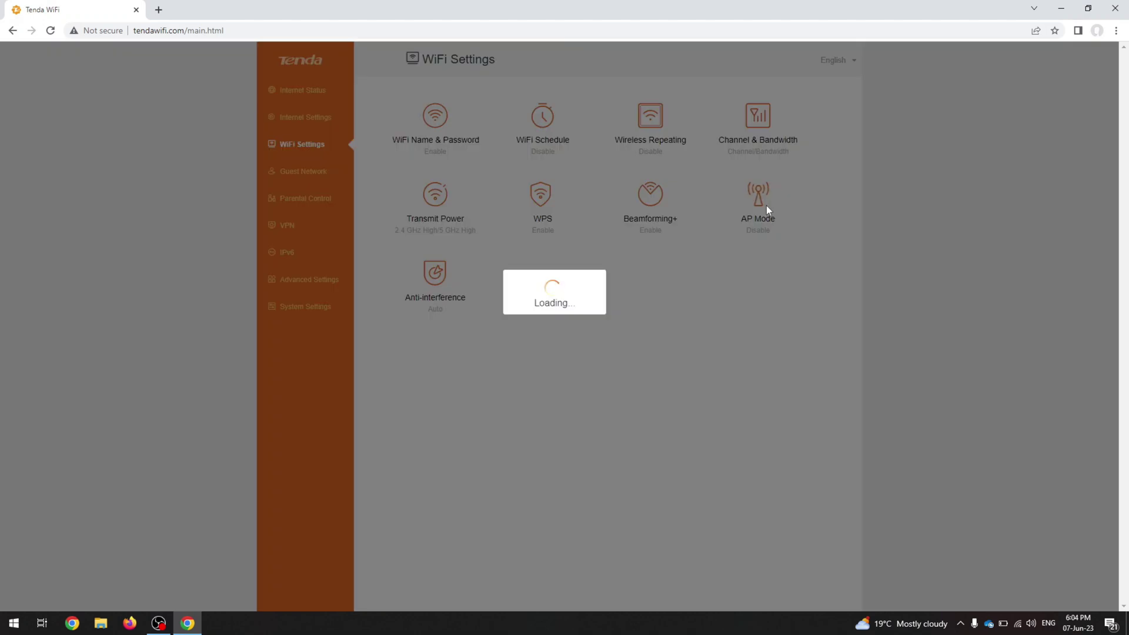
{"action": "left_click", "coordinate": [529, 153]}
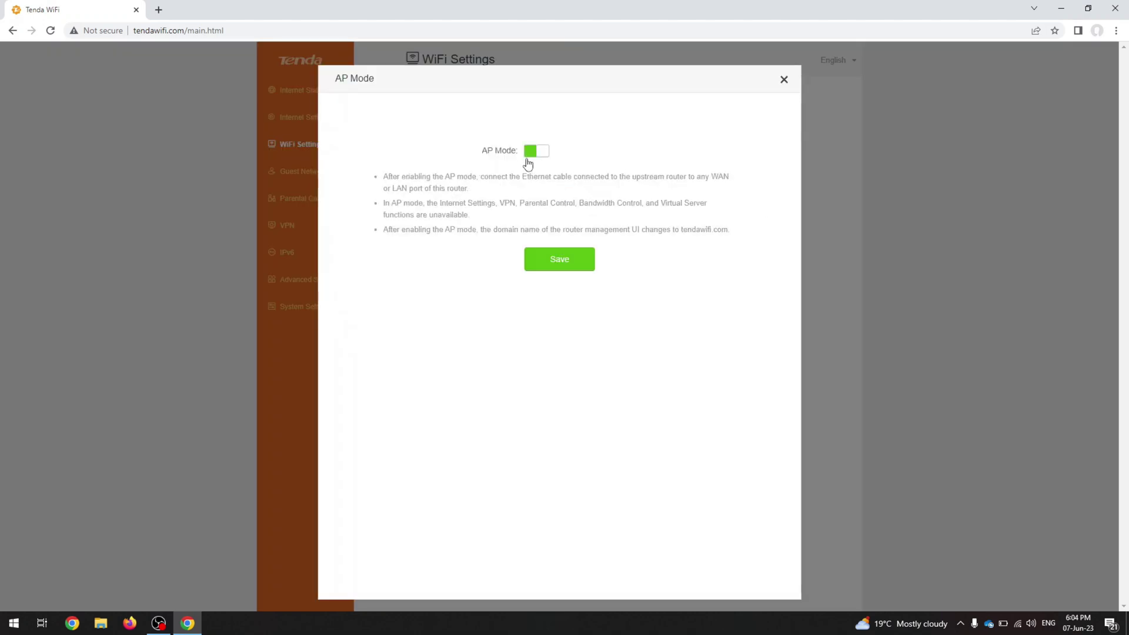
{"action": "left_click", "coordinate": [529, 153]}
{"action": "left_click", "coordinate": [785, 89]}
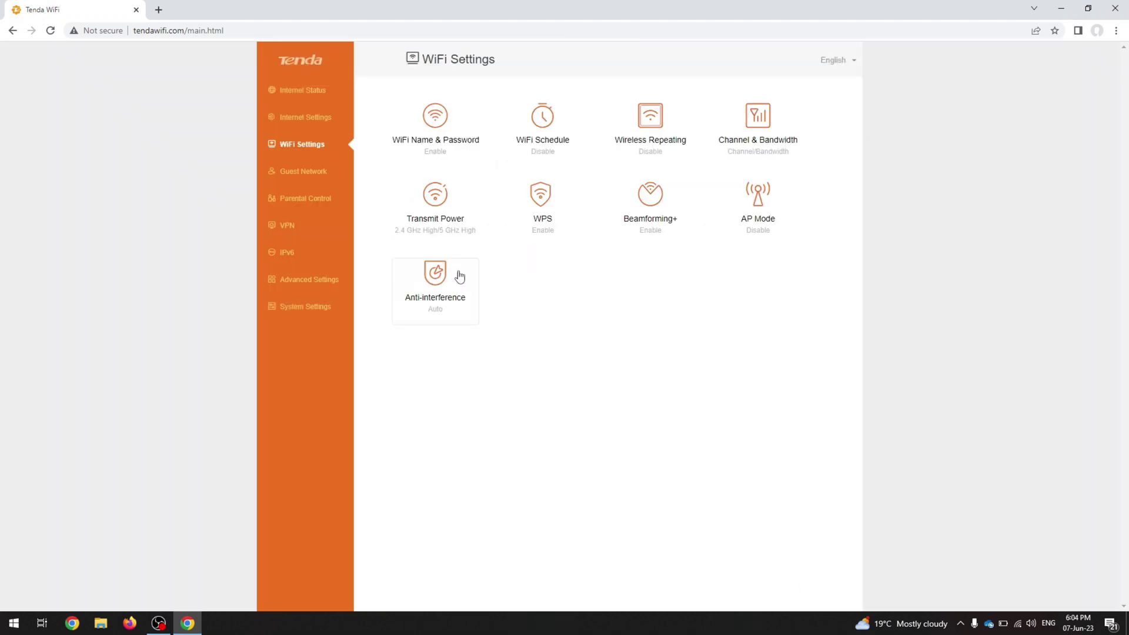
- Set Anti-interference to Disable in the WiFi settings
{"action": "left_click", "coordinate": [455, 275]}
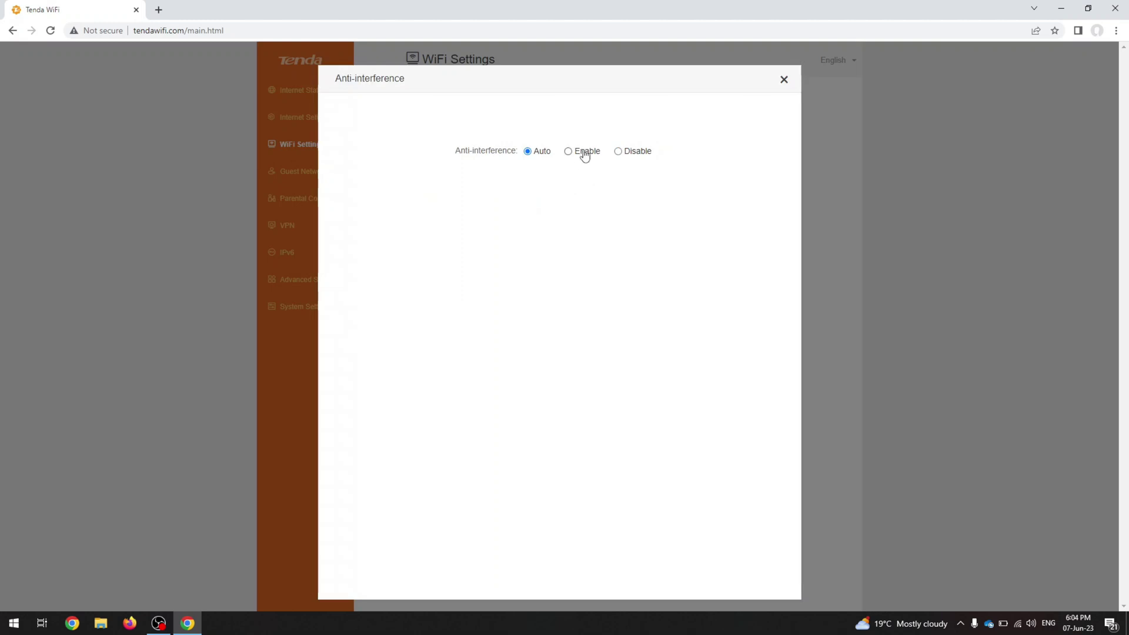
{"action": "left_click", "coordinate": [629, 152]}
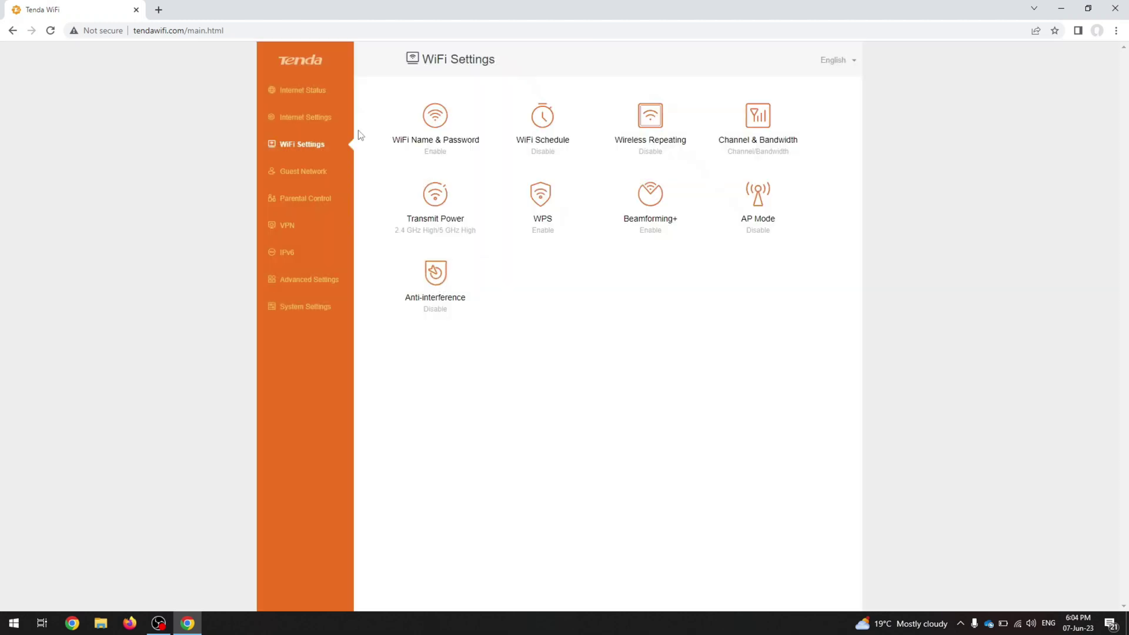
- Examine the Guest Network switch and the Shared Bandwidth for Guests choices without saving
{"action": "left_click", "coordinate": [292, 169]}
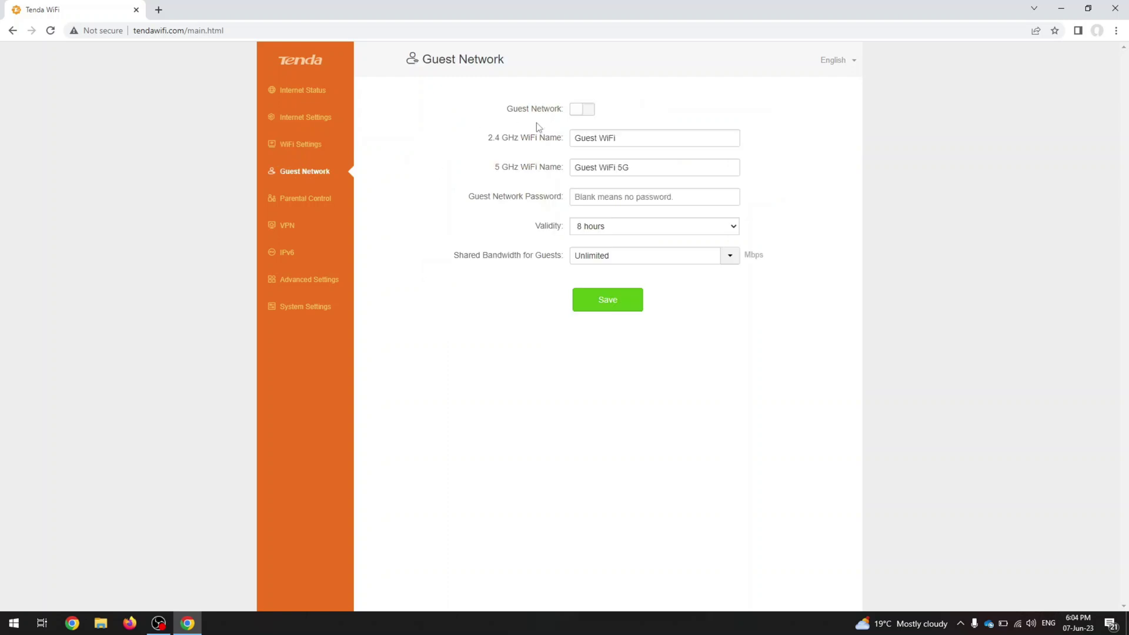
{"action": "left_click", "coordinate": [582, 111]}
{"action": "left_click", "coordinate": [584, 112]}
{"action": "left_click", "coordinate": [738, 265]}
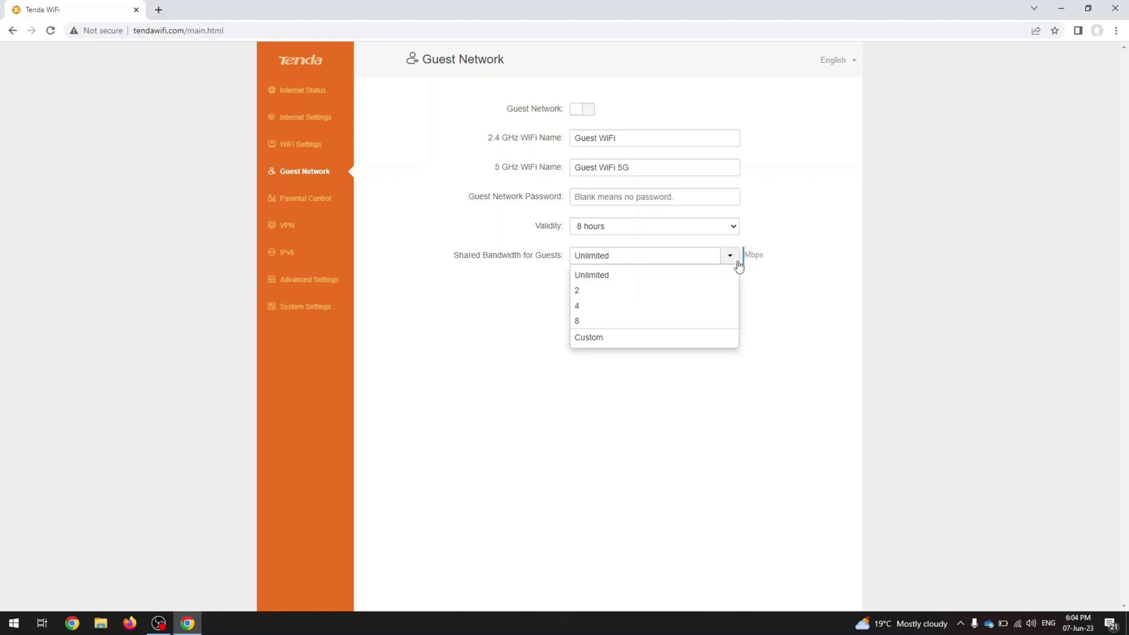
{"action": "left_click", "coordinate": [776, 271]}
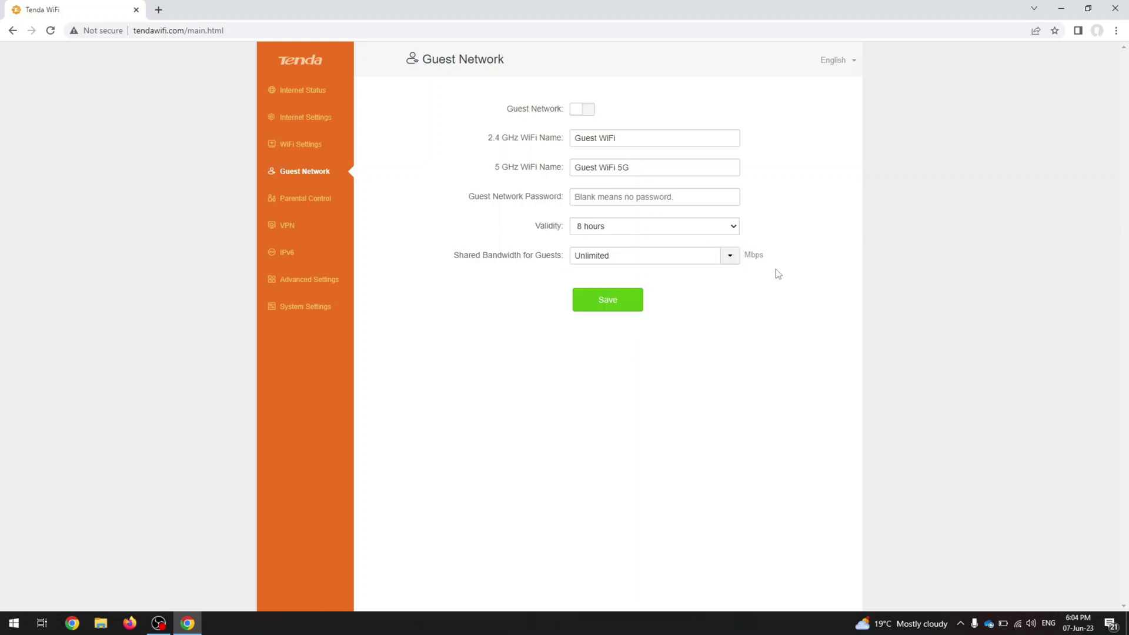
- View the Parental Control access times, day options and website limits for the connected device without saving
{"action": "left_click", "coordinate": [319, 200]}
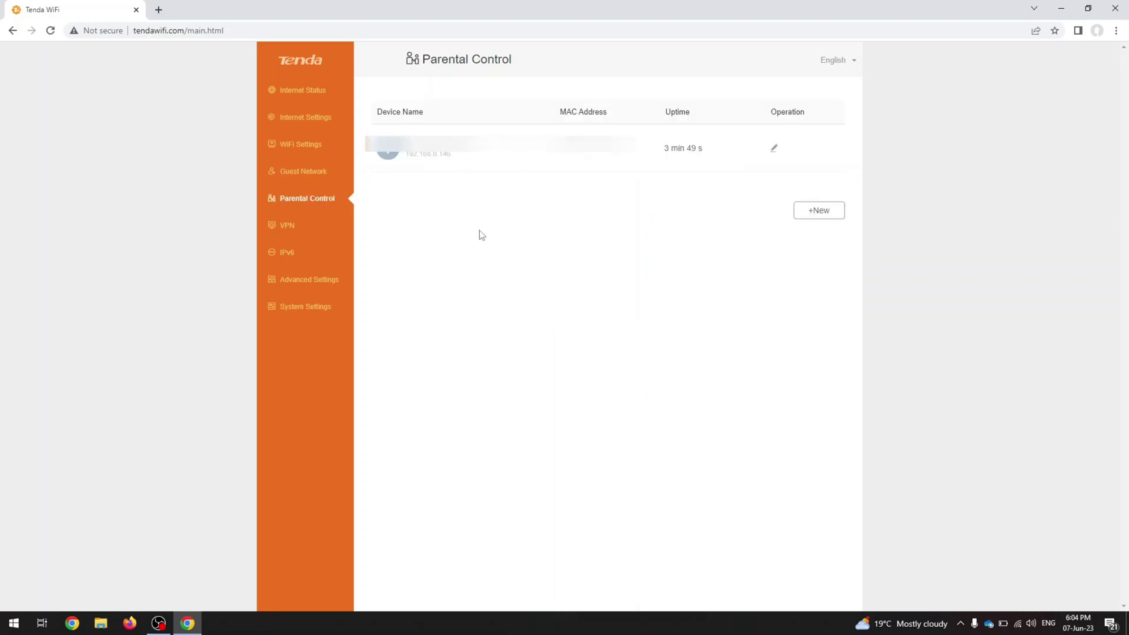
{"action": "left_click", "coordinate": [773, 148]}
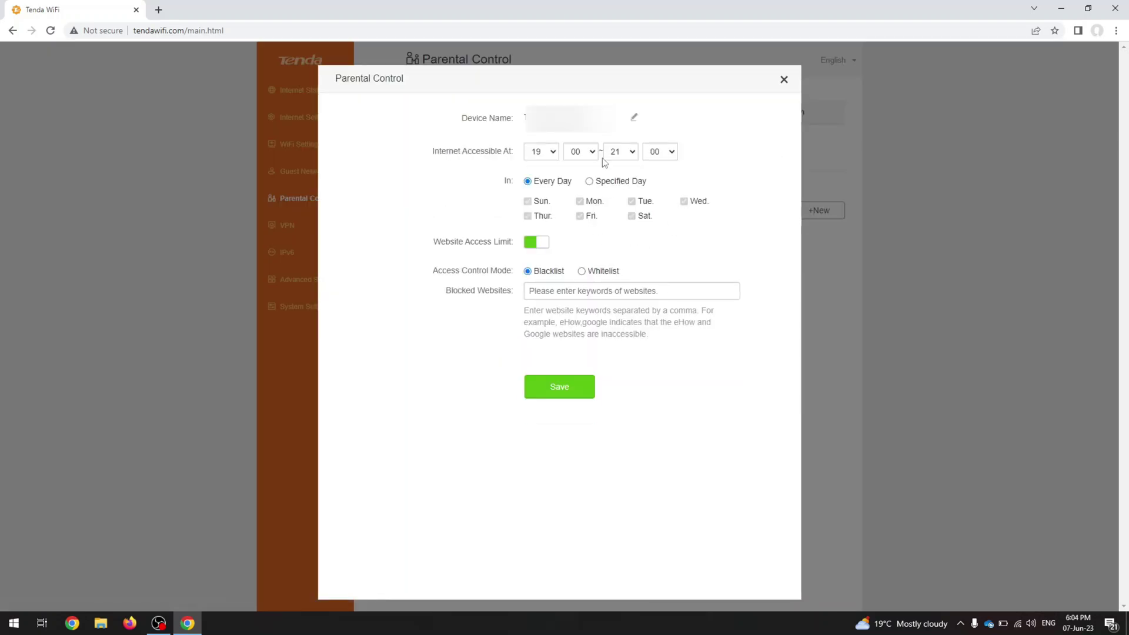
{"action": "left_click", "coordinate": [783, 79]}
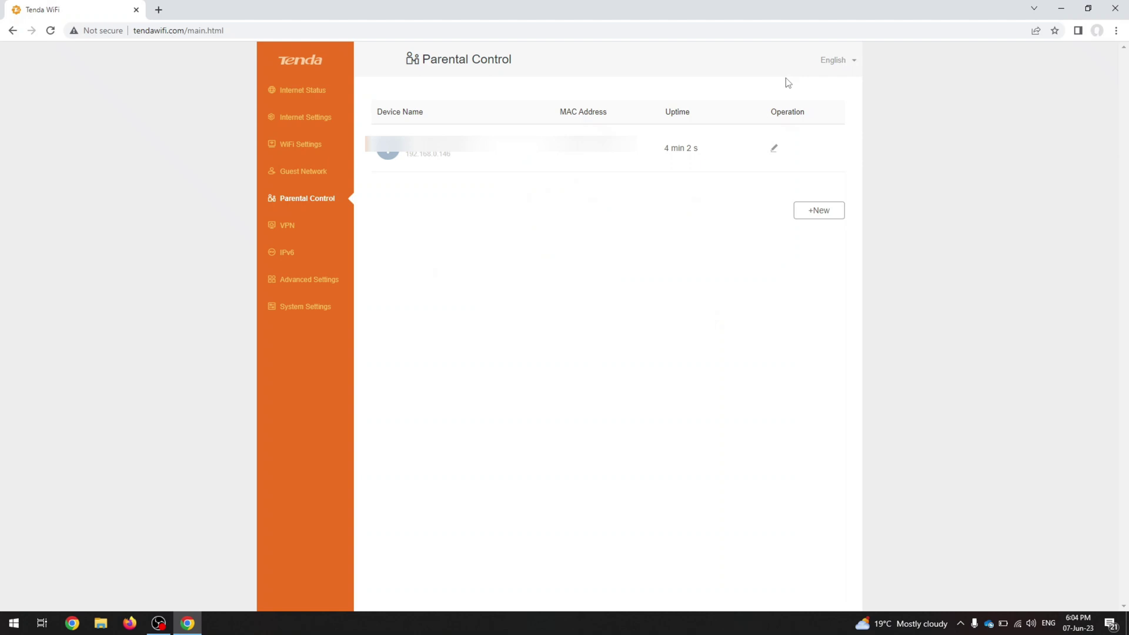
- Preview the VPN's PPTP Server address pool and encryption options and leave the server switched off
{"action": "left_click", "coordinate": [288, 228]}
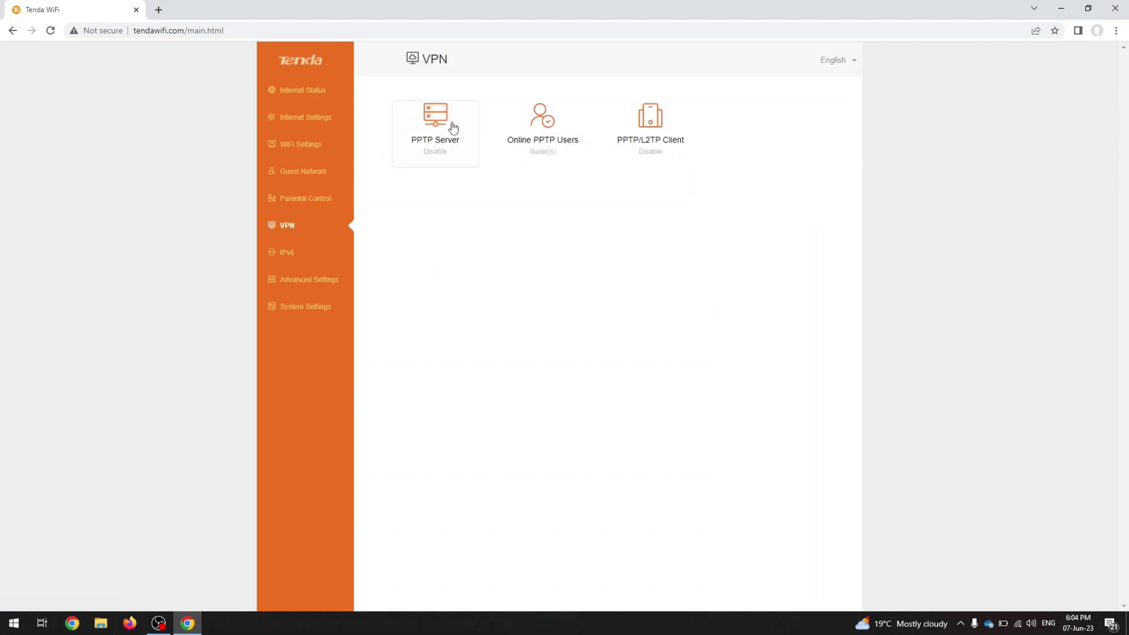
{"action": "left_click", "coordinate": [453, 126]}
{"action": "left_click", "coordinate": [534, 114]}
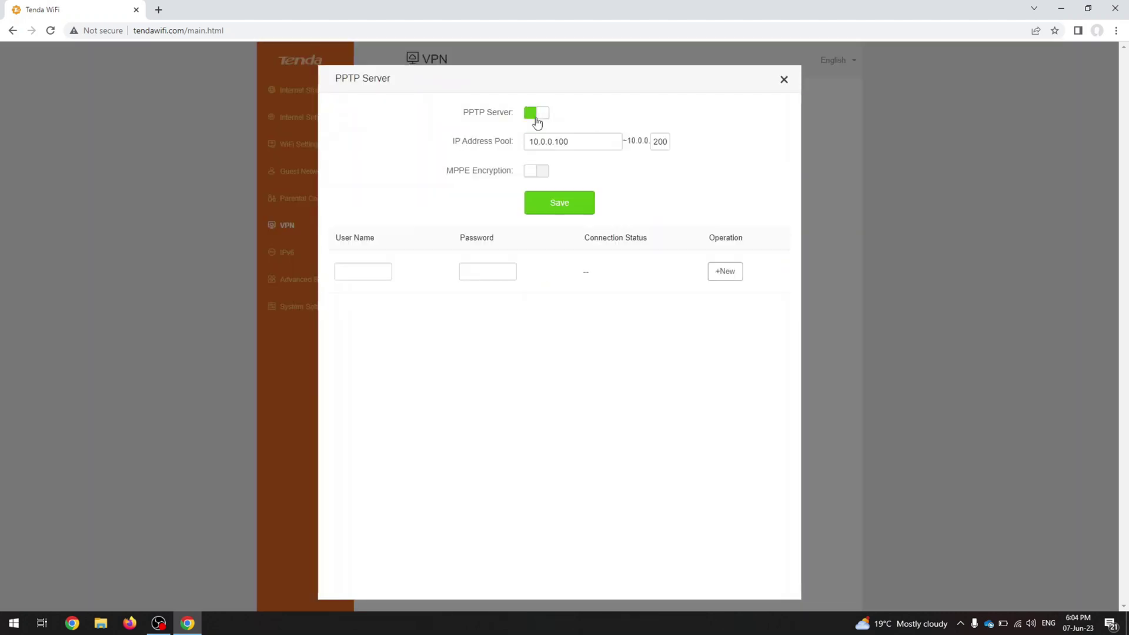
{"action": "left_click", "coordinate": [536, 114]}
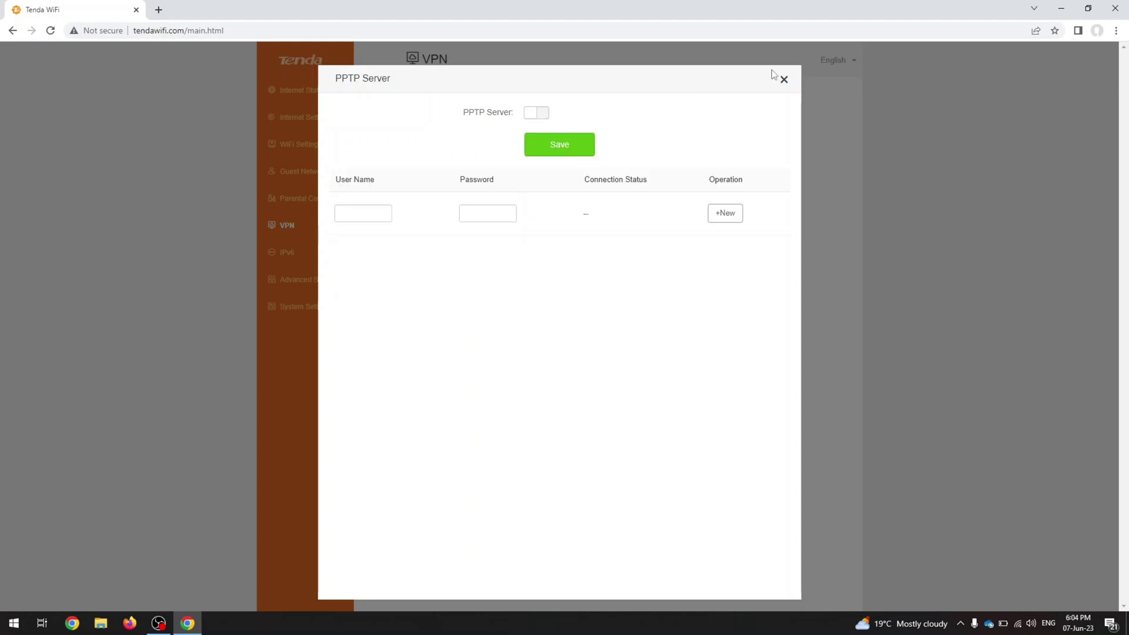
{"action": "left_click", "coordinate": [783, 80]}
- View the Online PPTP Users list and preview the PPTP/L2TP Client fields, leaving the client switched off
{"action": "left_click", "coordinate": [539, 135]}
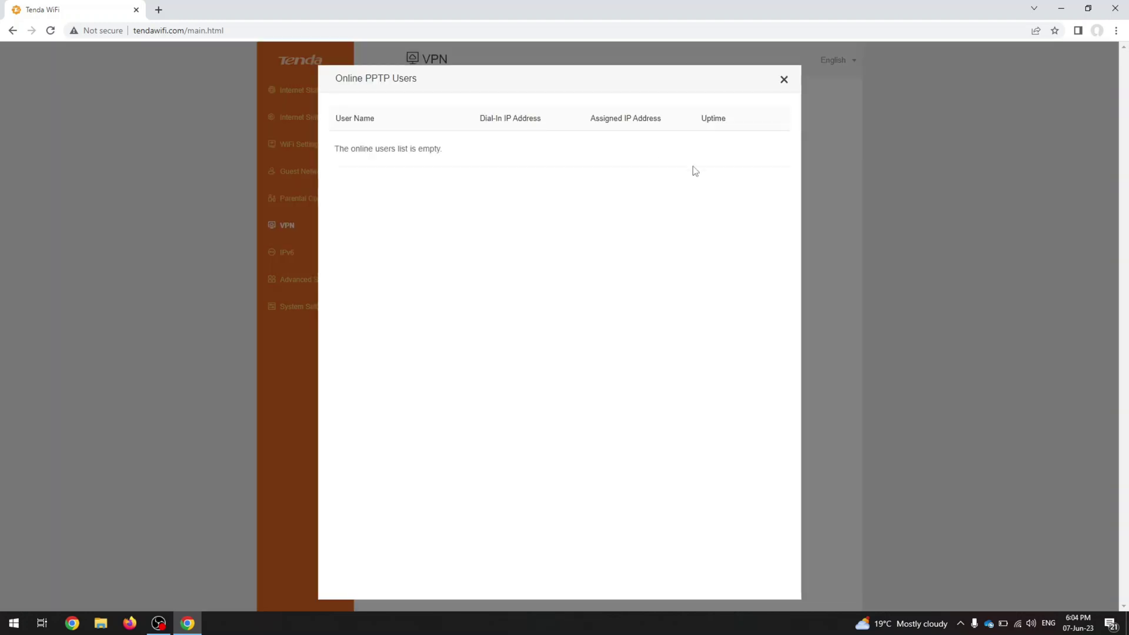
{"action": "left_click", "coordinate": [782, 80]}
{"action": "left_click", "coordinate": [652, 115]}
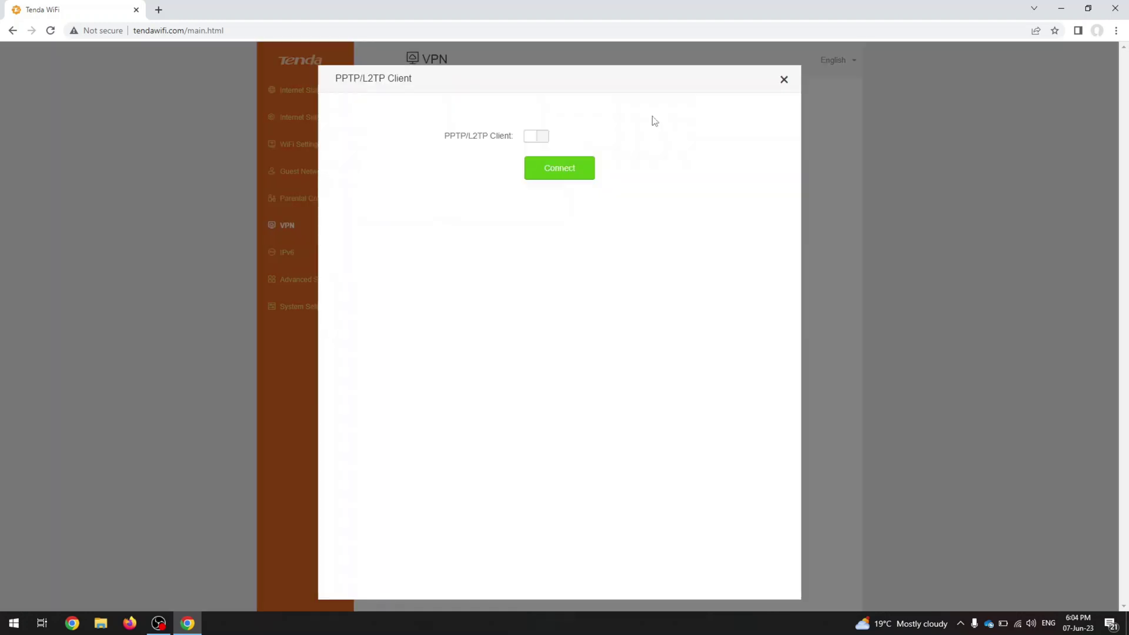
{"action": "left_click", "coordinate": [541, 137]}
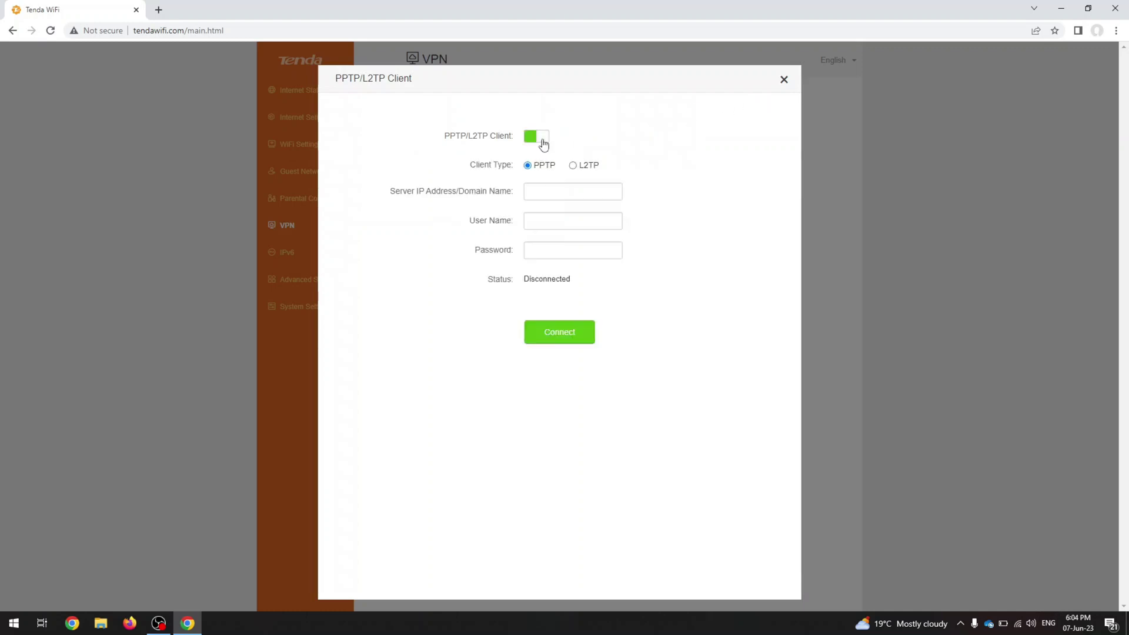
{"action": "left_click", "coordinate": [542, 138]}
{"action": "left_click", "coordinate": [783, 79]}
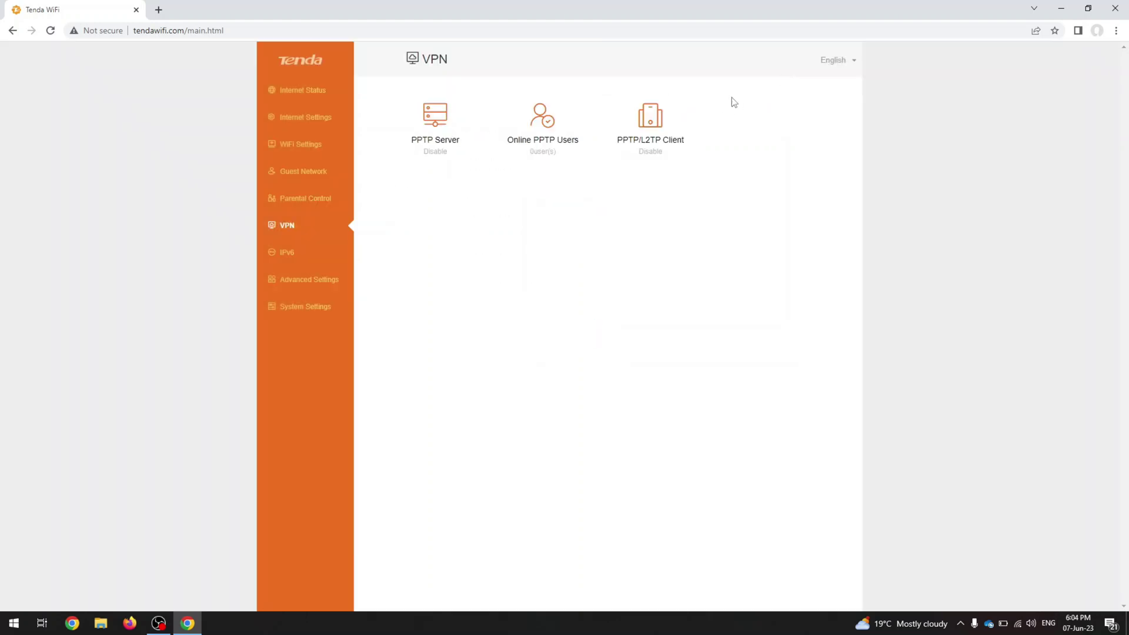
- Switch on IPv6 to examine its connection type, LAN address, DHCPv6, address assignment and DNS options without saving
{"action": "left_click", "coordinate": [301, 261]}
{"action": "left_click", "coordinate": [576, 110]}
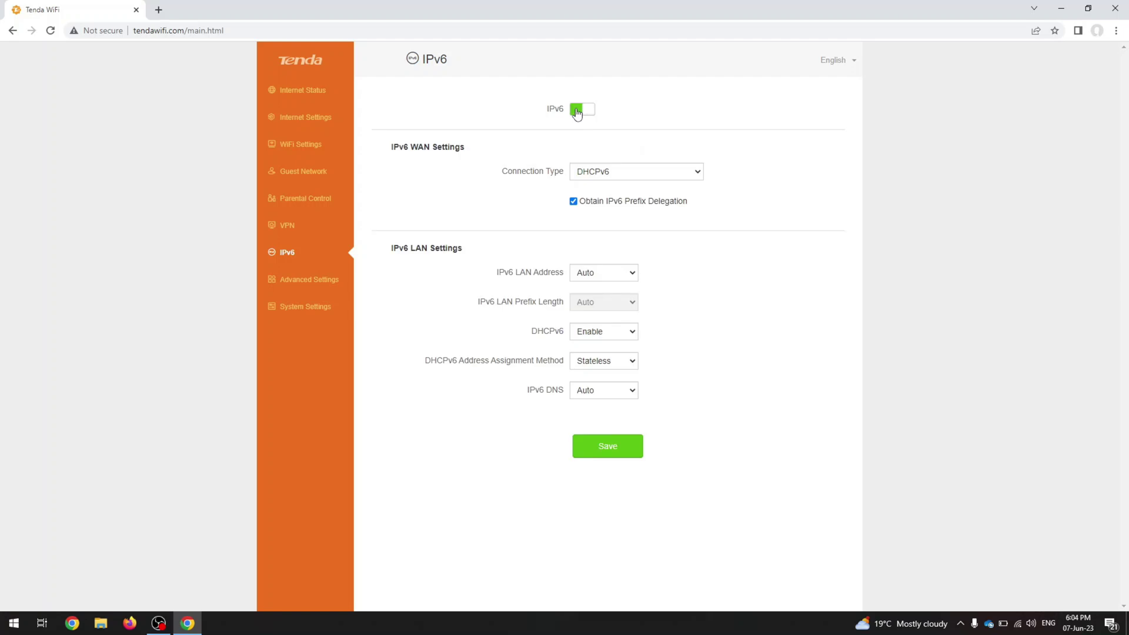
{"action": "left_click", "coordinate": [609, 172]}
{"action": "left_click", "coordinate": [649, 176]}
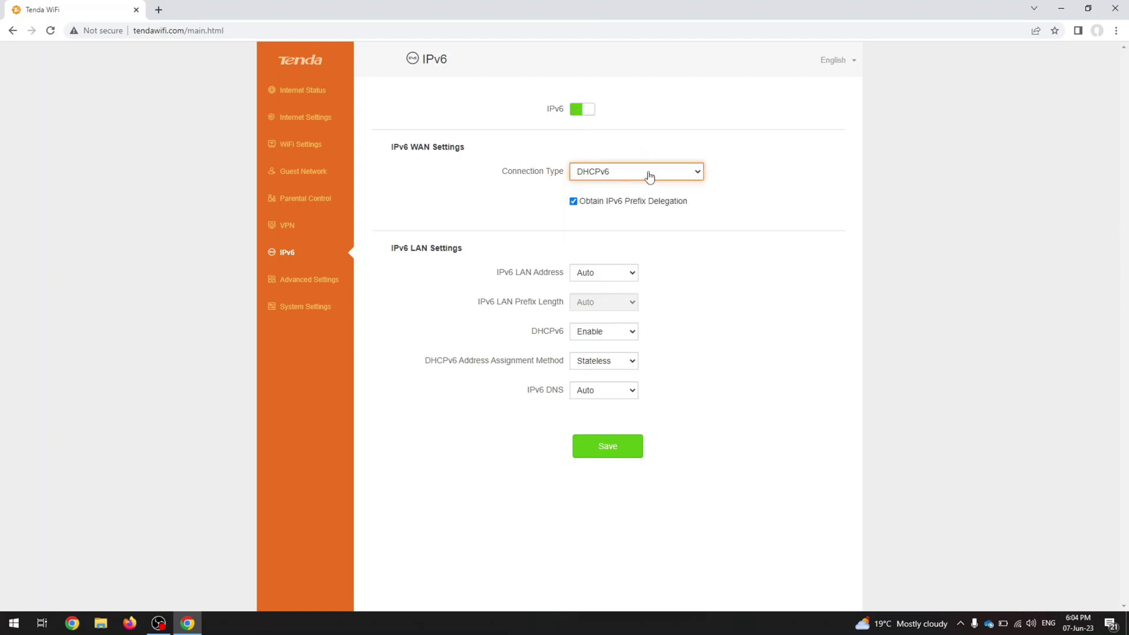
{"action": "left_click", "coordinate": [616, 270]}
{"action": "left_click", "coordinate": [612, 286]}
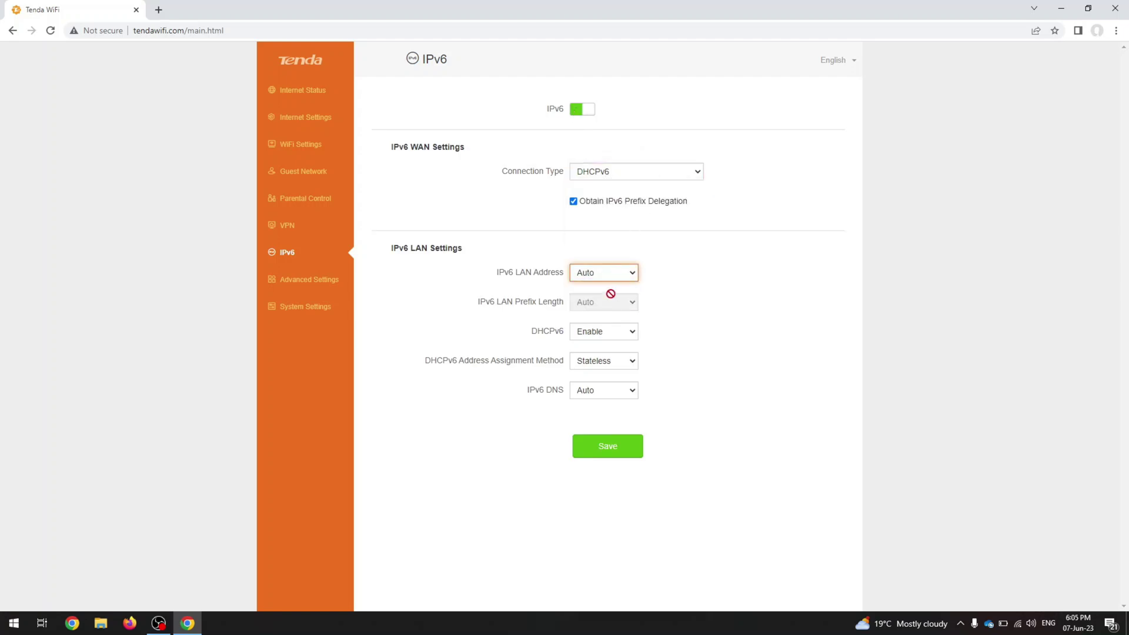
{"action": "left_click", "coordinate": [604, 339]}
{"action": "left_click", "coordinate": [604, 364]}
{"action": "left_click", "coordinate": [603, 372]}
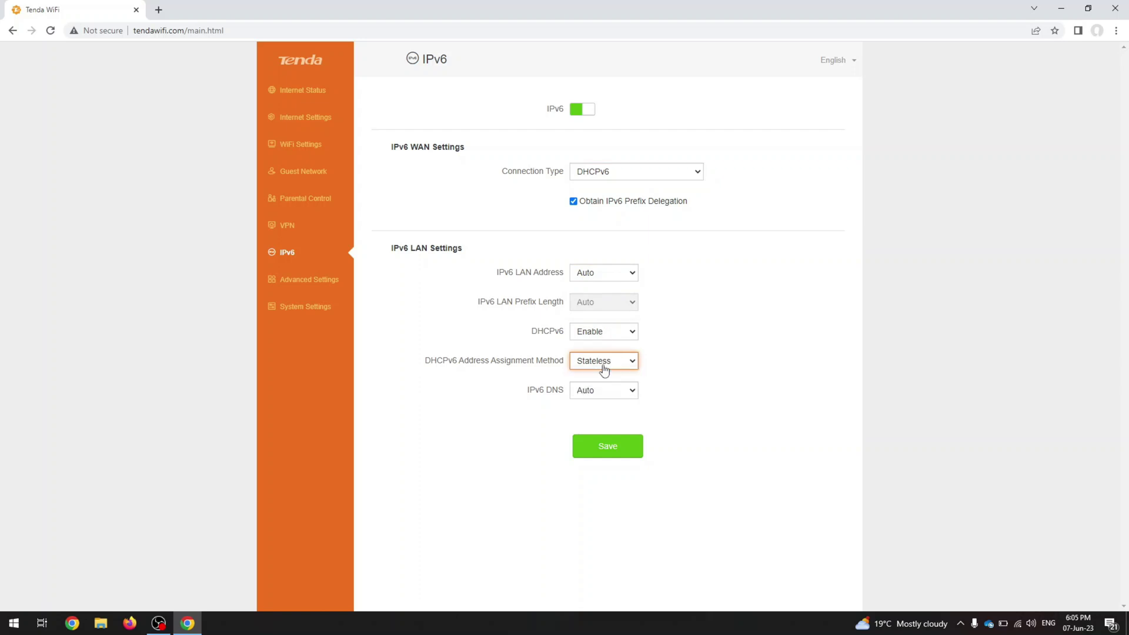
{"action": "left_click", "coordinate": [603, 391]}
{"action": "left_click", "coordinate": [599, 404]}
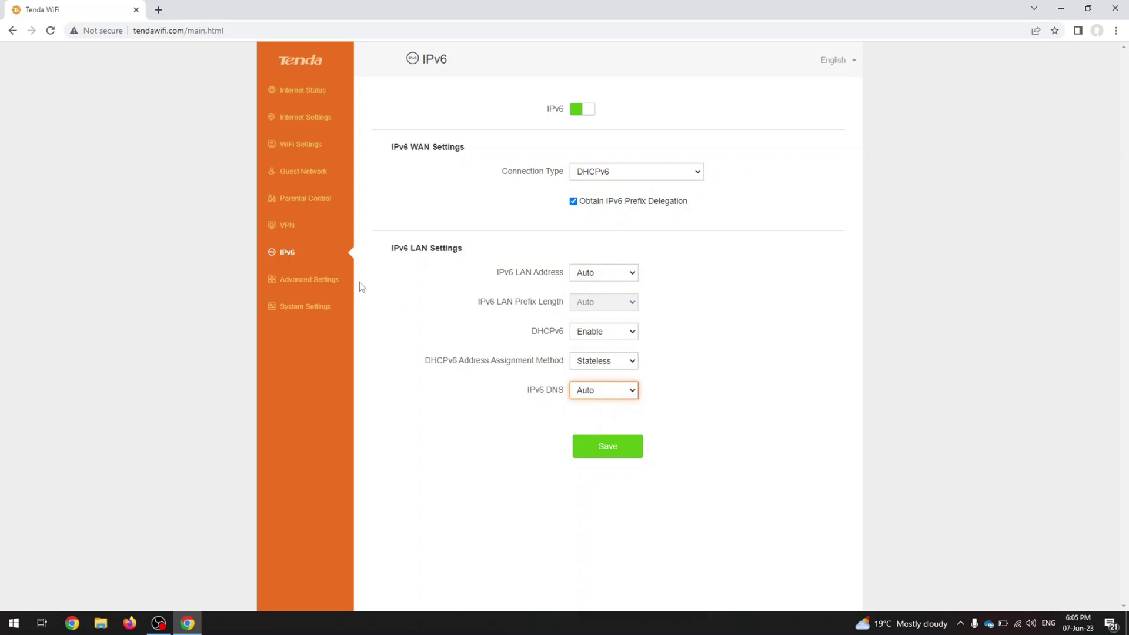
- View the device's upload limit choices under Bandwidth Control in the advanced settings without saving
{"action": "left_click", "coordinate": [318, 287]}
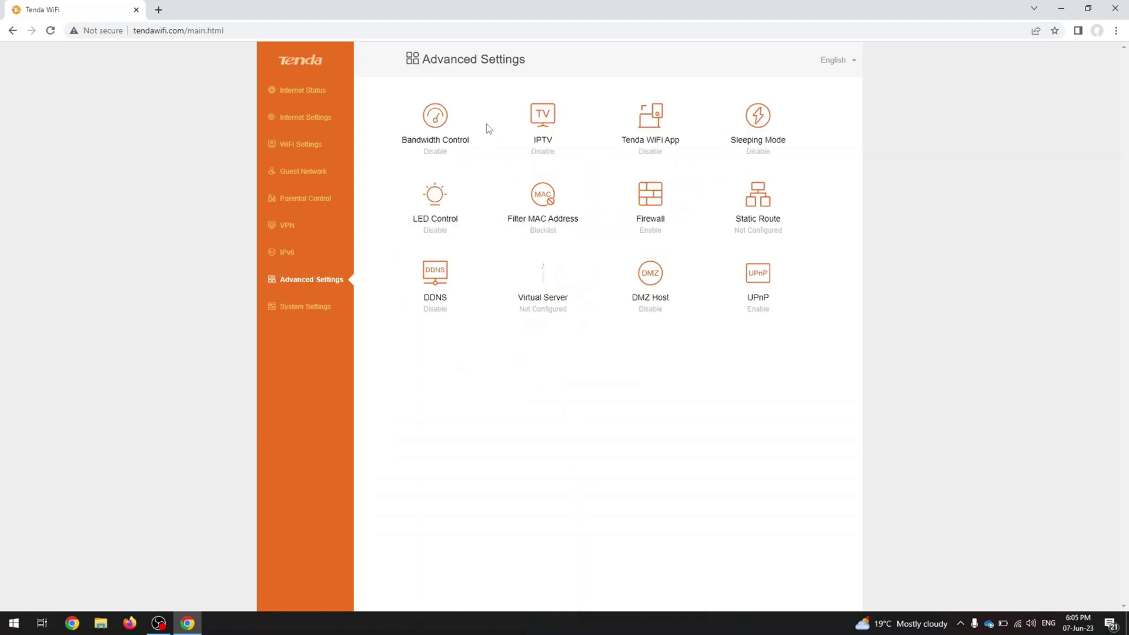
{"action": "left_click", "coordinate": [431, 121]}
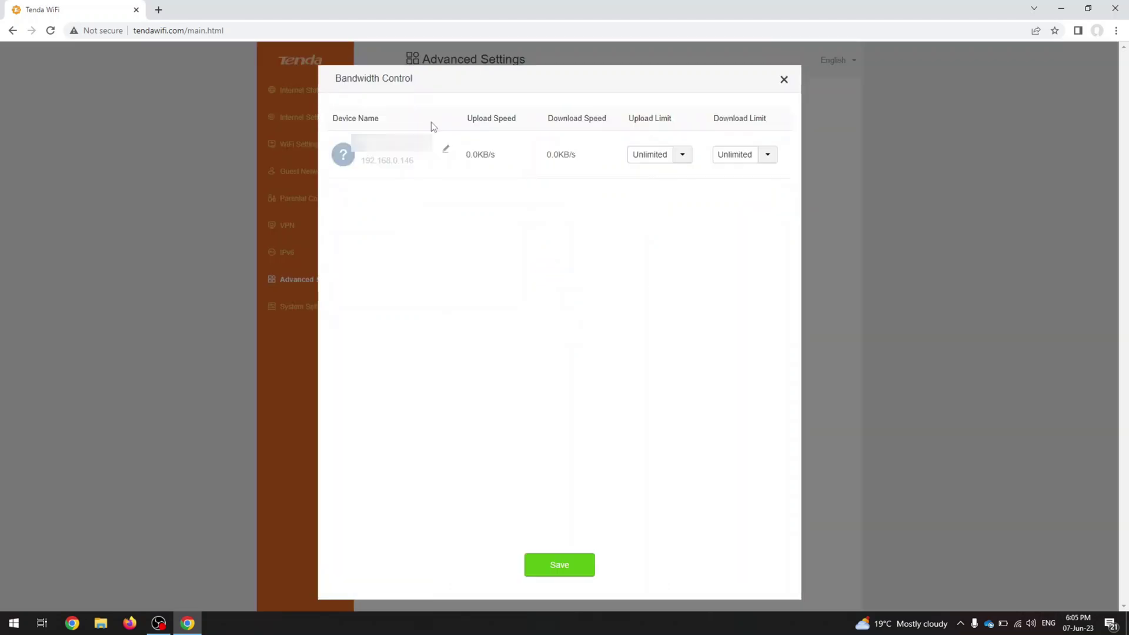
{"action": "left_click", "coordinate": [682, 155]}
{"action": "left_click", "coordinate": [680, 171]}
{"action": "left_click", "coordinate": [784, 80]}
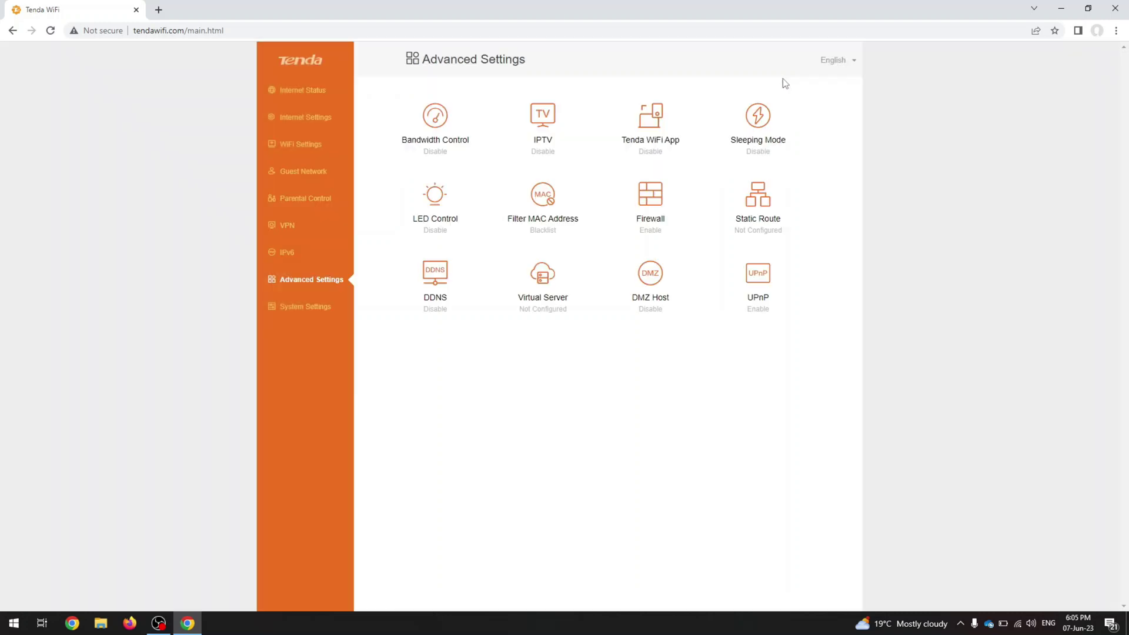
- Preview the IPTV settings for IGMP, STB and VLAN, leaving both switches off and unsaved
{"action": "left_click", "coordinate": [556, 114]}
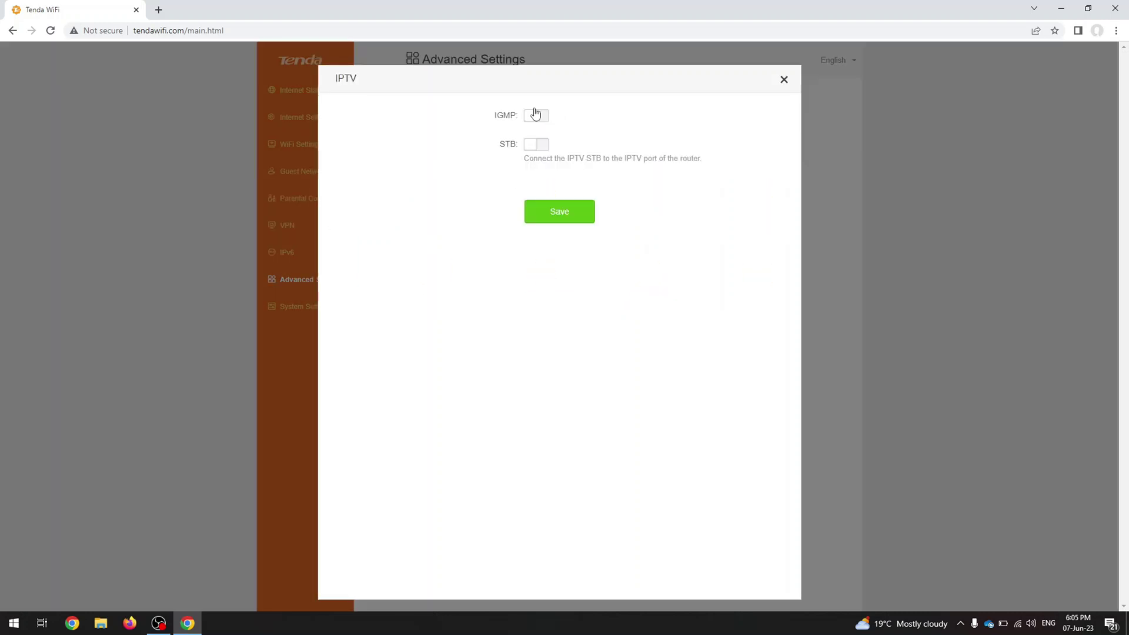
{"action": "left_click", "coordinate": [533, 117]}
{"action": "left_click", "coordinate": [532, 145]}
{"action": "left_click", "coordinate": [531, 144]}
{"action": "left_click", "coordinate": [542, 146]}
{"action": "left_click", "coordinate": [552, 186]}
{"action": "left_click", "coordinate": [552, 186]}
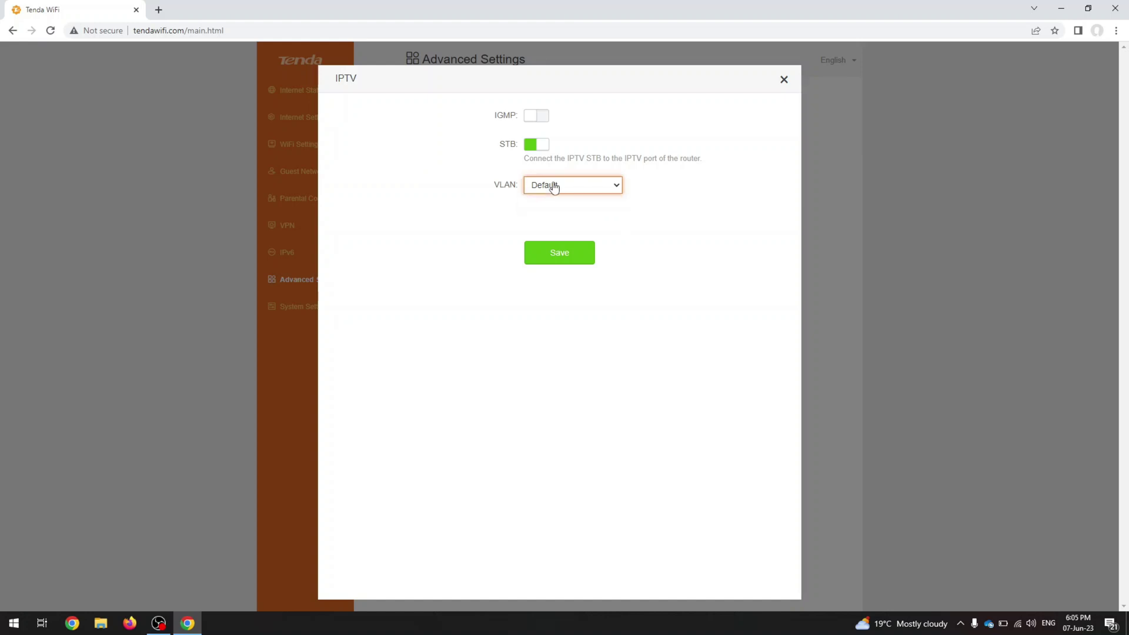
{"action": "left_click", "coordinate": [535, 146]}
{"action": "left_click", "coordinate": [784, 80]}
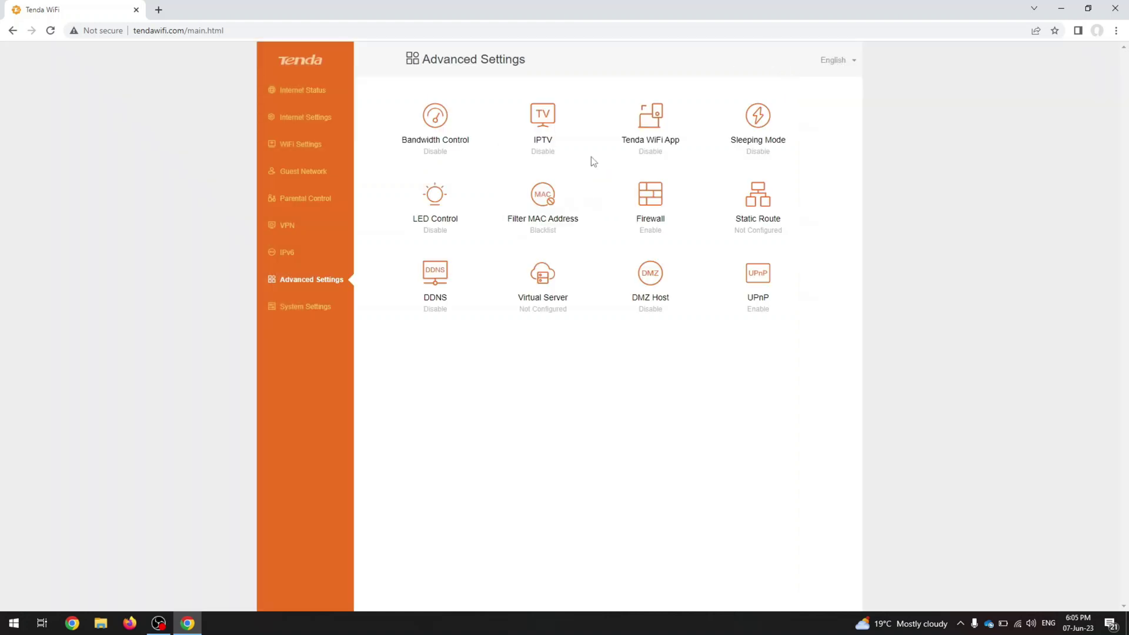
- Preview the Tenda WiFi App remote management option and leave it switched off
{"action": "left_click", "coordinate": [647, 118]}
{"action": "left_click", "coordinate": [535, 167]}
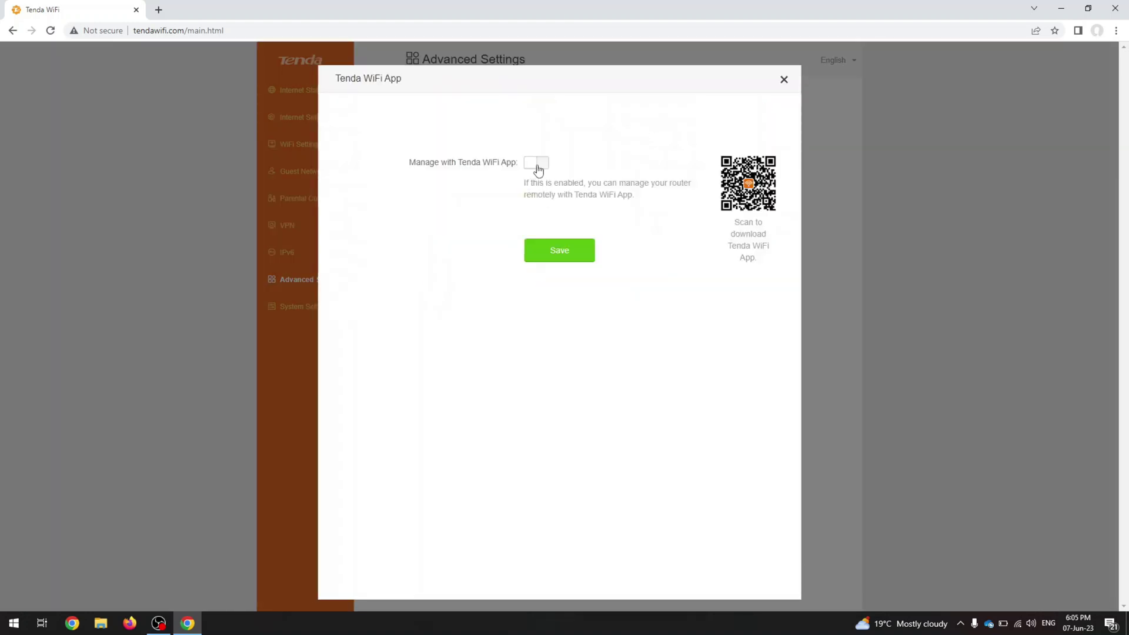
{"action": "left_click", "coordinate": [539, 168]}
{"action": "left_click", "coordinate": [784, 80]}
- Preview the Sleeping Mode time range and delay option without saving, leaving the mode switched off
{"action": "left_click", "coordinate": [753, 135]}
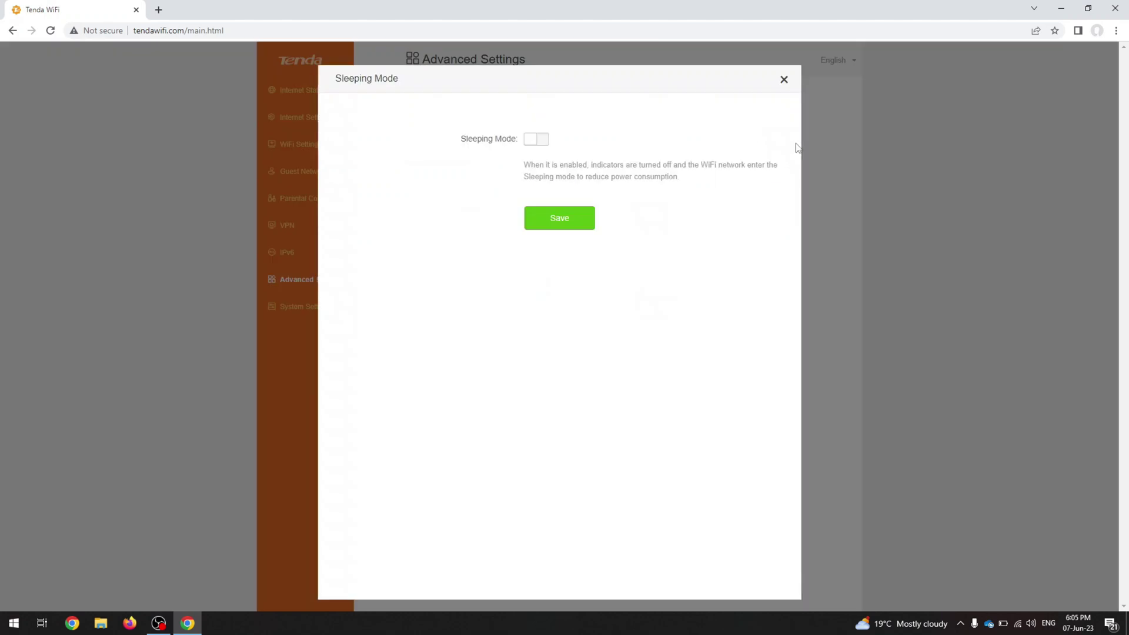
{"action": "left_click", "coordinate": [531, 141]}
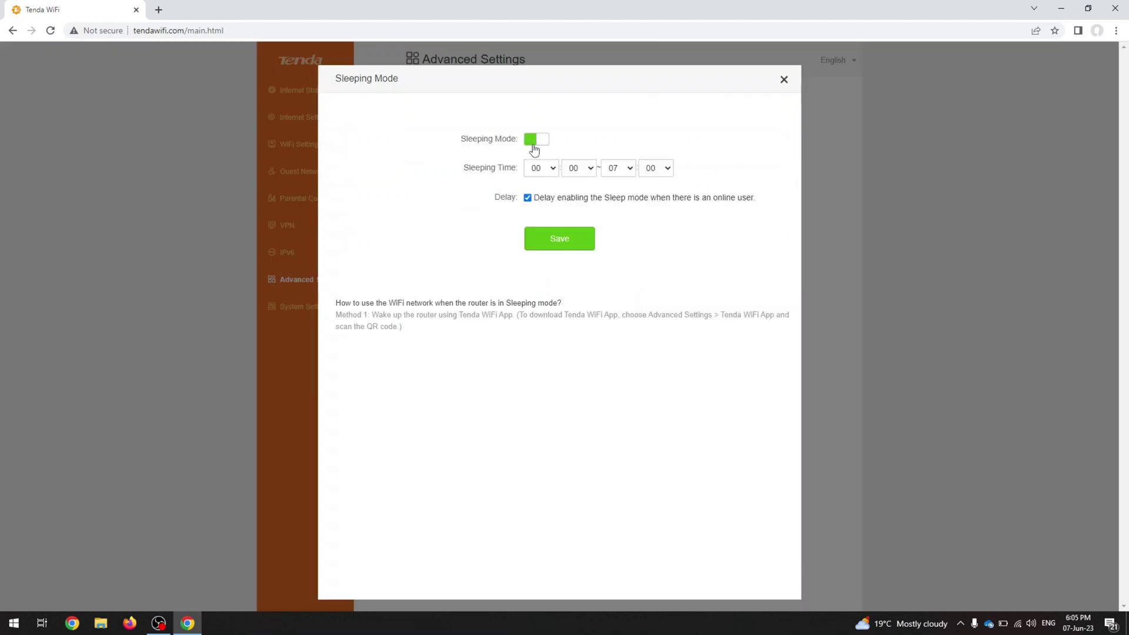
{"action": "left_click", "coordinate": [534, 150]}
{"action": "left_click", "coordinate": [783, 81]}
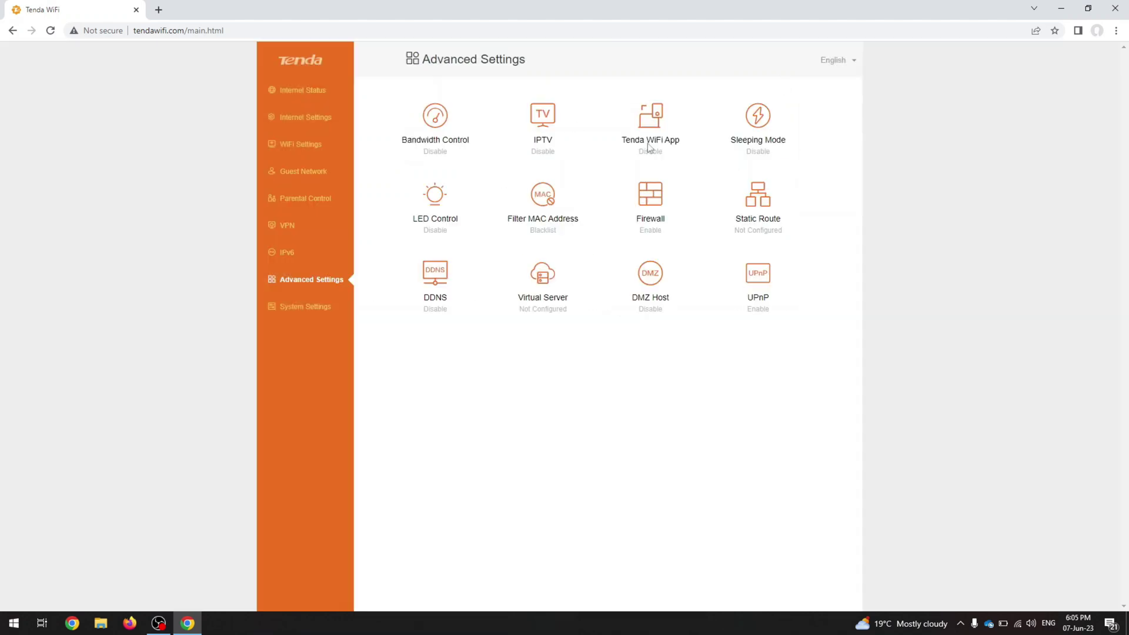
- View the LED Control options and the Filter MAC Address blacklist form in the advanced settings without saving
{"action": "left_click", "coordinate": [452, 194]}
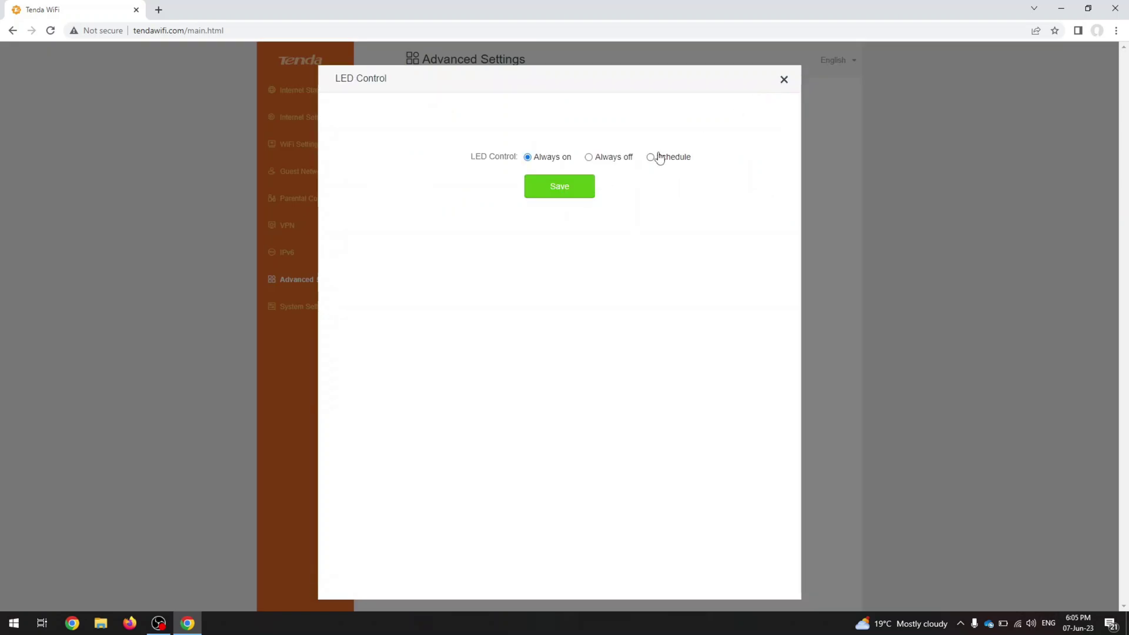
{"action": "left_click", "coordinate": [784, 81]}
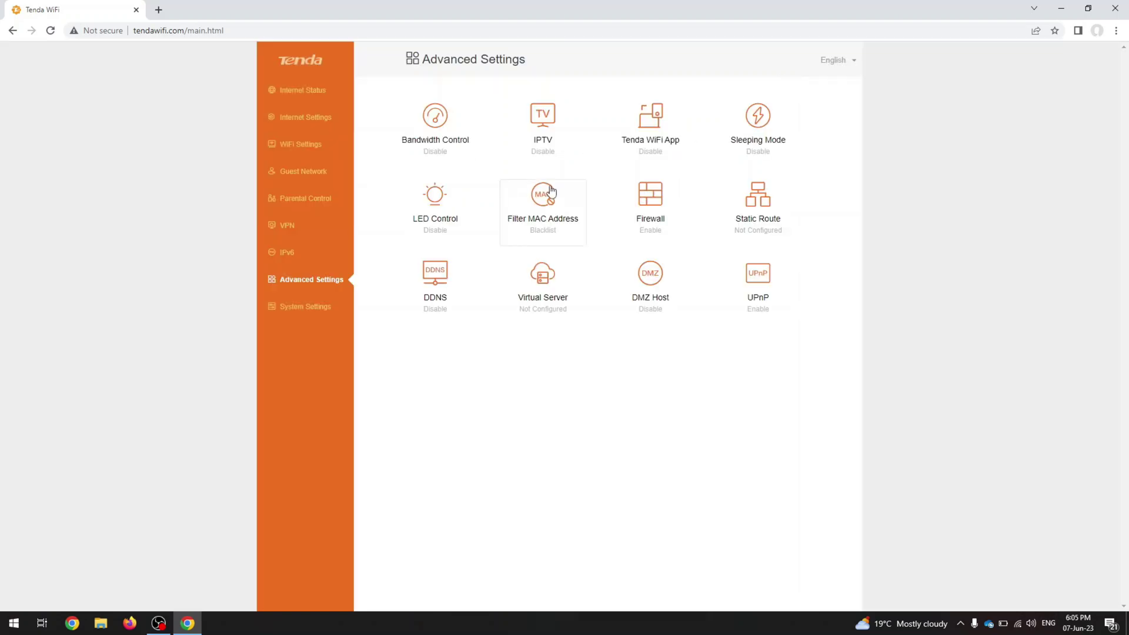
{"action": "left_click", "coordinate": [549, 202]}
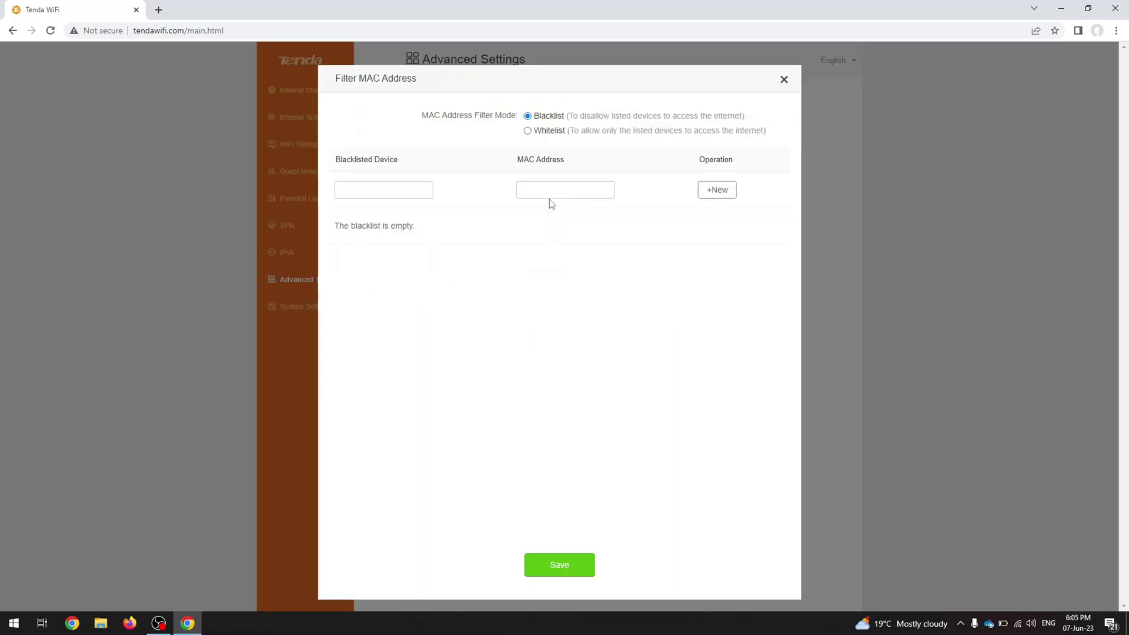
{"action": "left_click", "coordinate": [784, 80]}
- View the Firewall flood defense switches and the Static Route settings without changing anything
{"action": "left_click", "coordinate": [663, 193]}
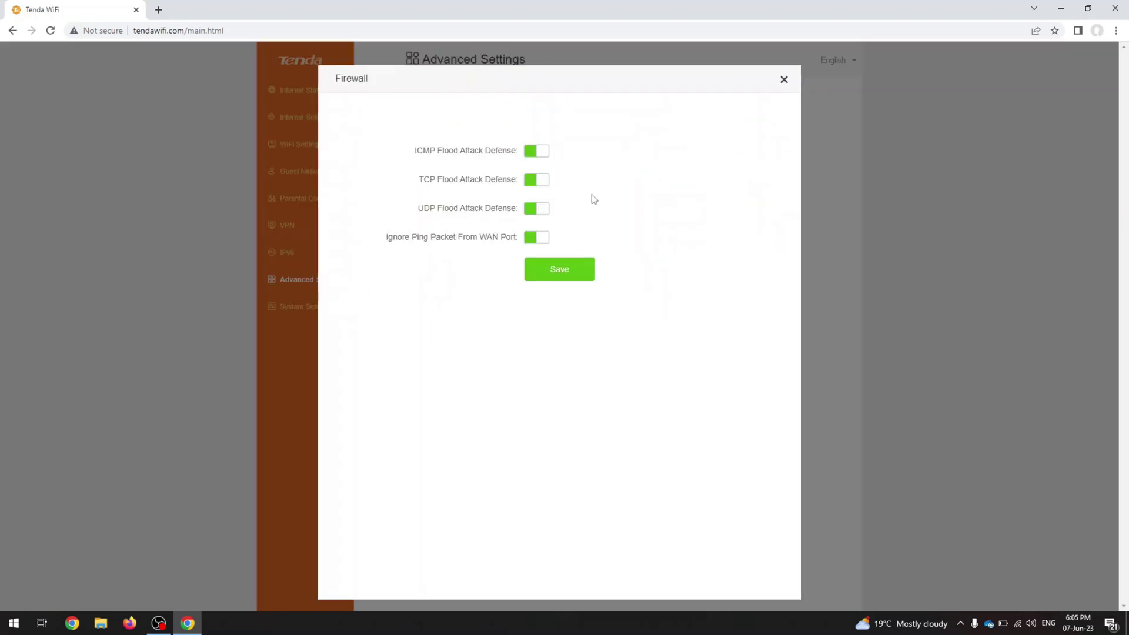
{"action": "left_click", "coordinate": [784, 81]}
{"action": "left_click", "coordinate": [759, 184]}
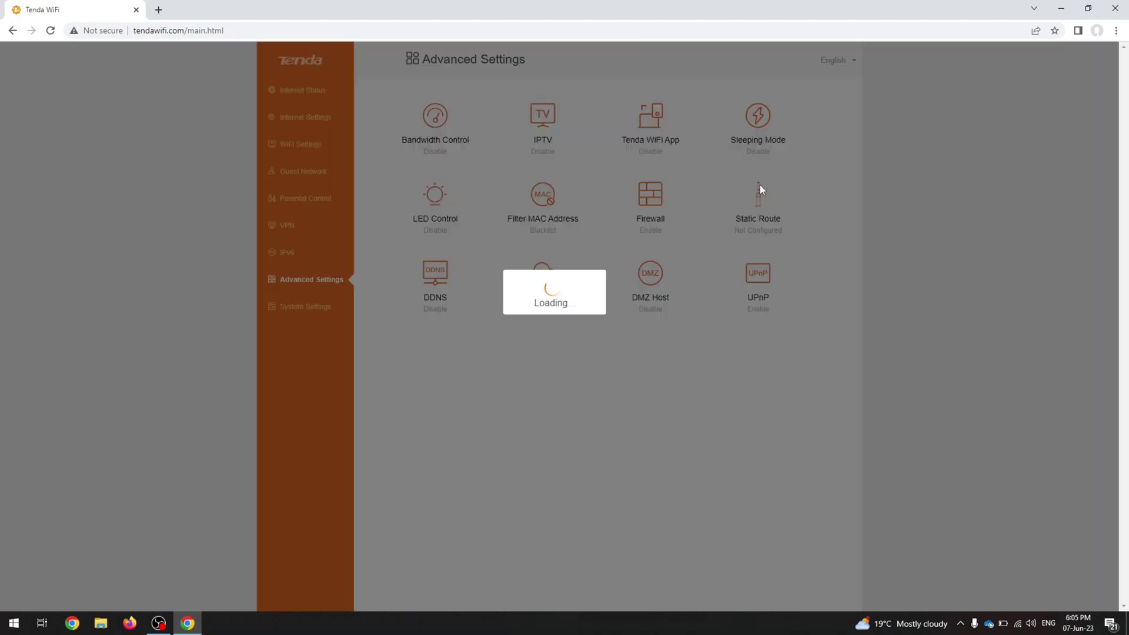
{"action": "left_click", "coordinate": [783, 79]}
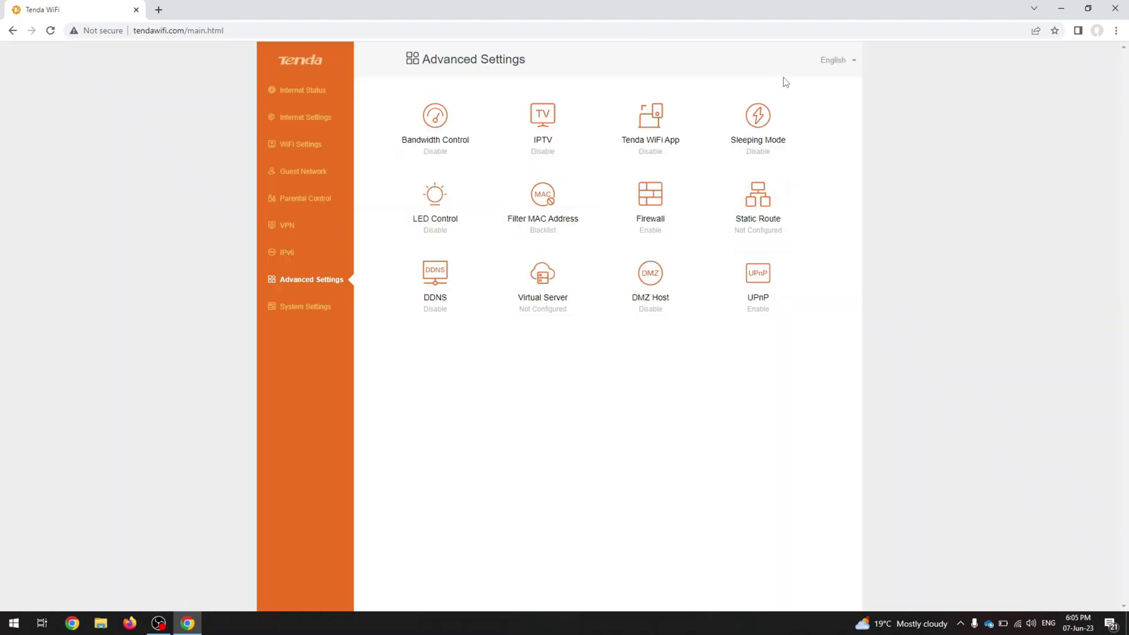
- Preview the DDNS service provider and account fields without saving, and view the Virtual Server port form
{"action": "left_click", "coordinate": [458, 300]}
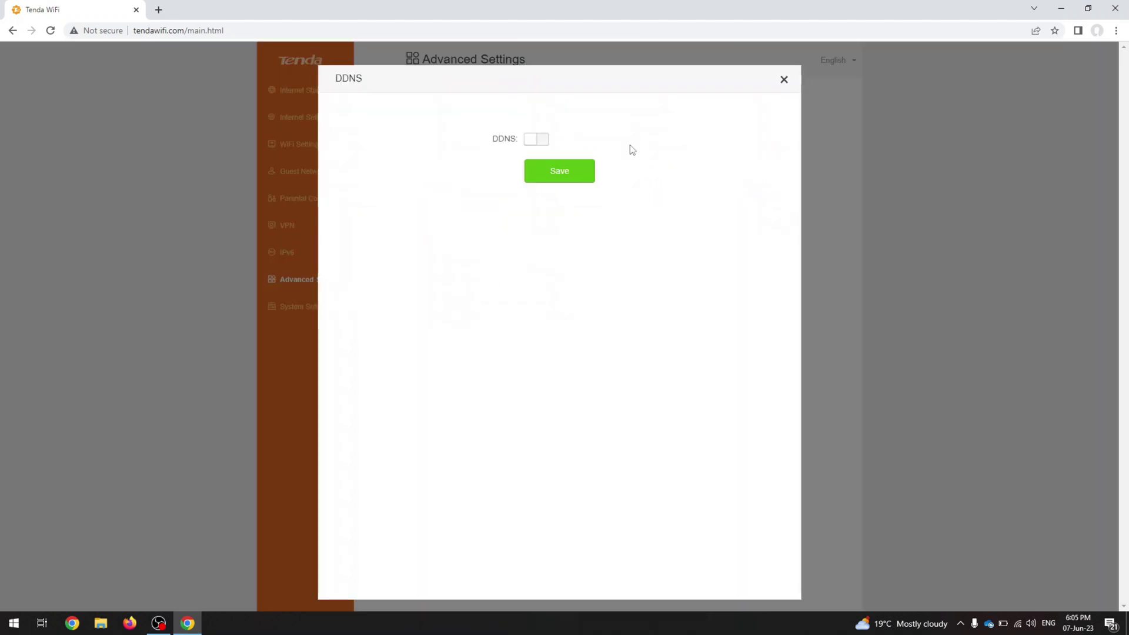
{"action": "left_click", "coordinate": [536, 139]}
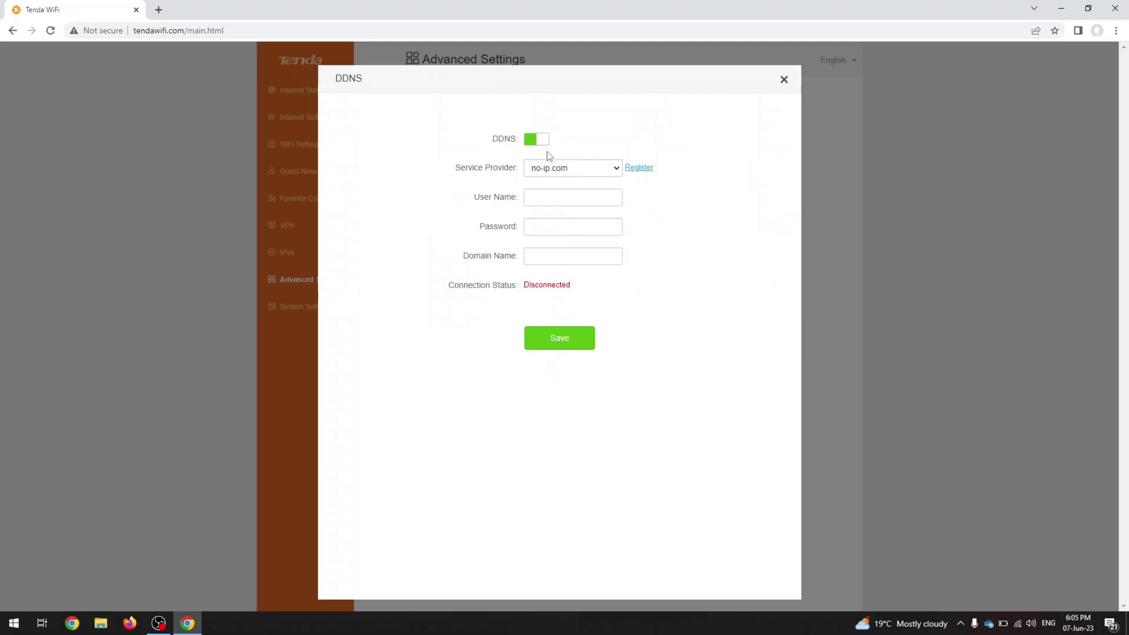
{"action": "left_click", "coordinate": [783, 79]}
{"action": "left_click", "coordinate": [528, 286]}
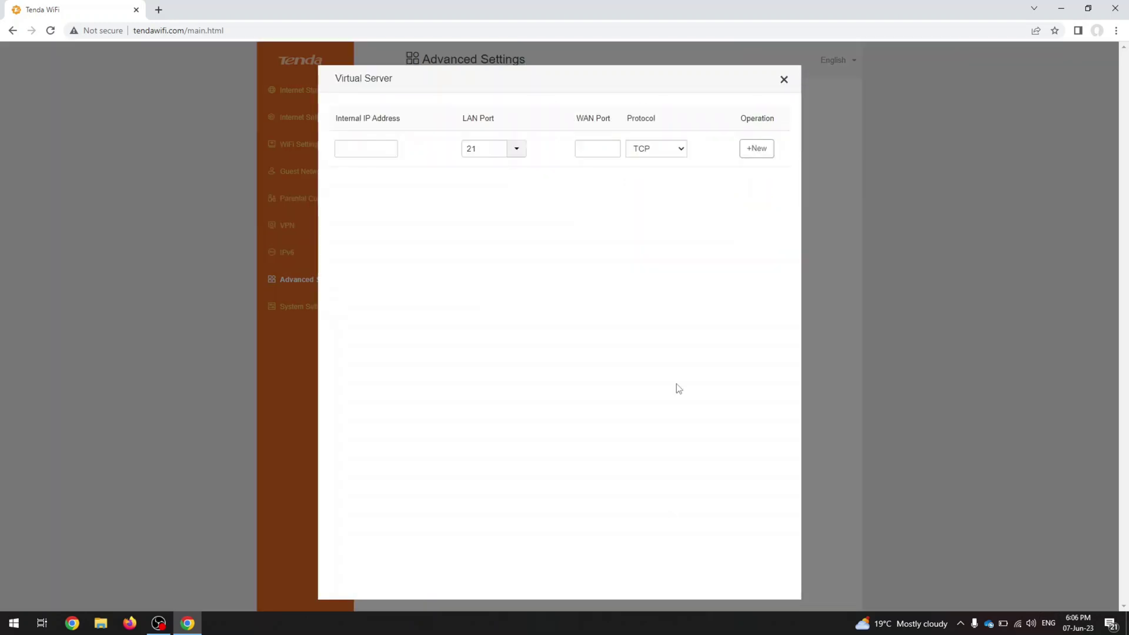
{"action": "left_click", "coordinate": [783, 79]}
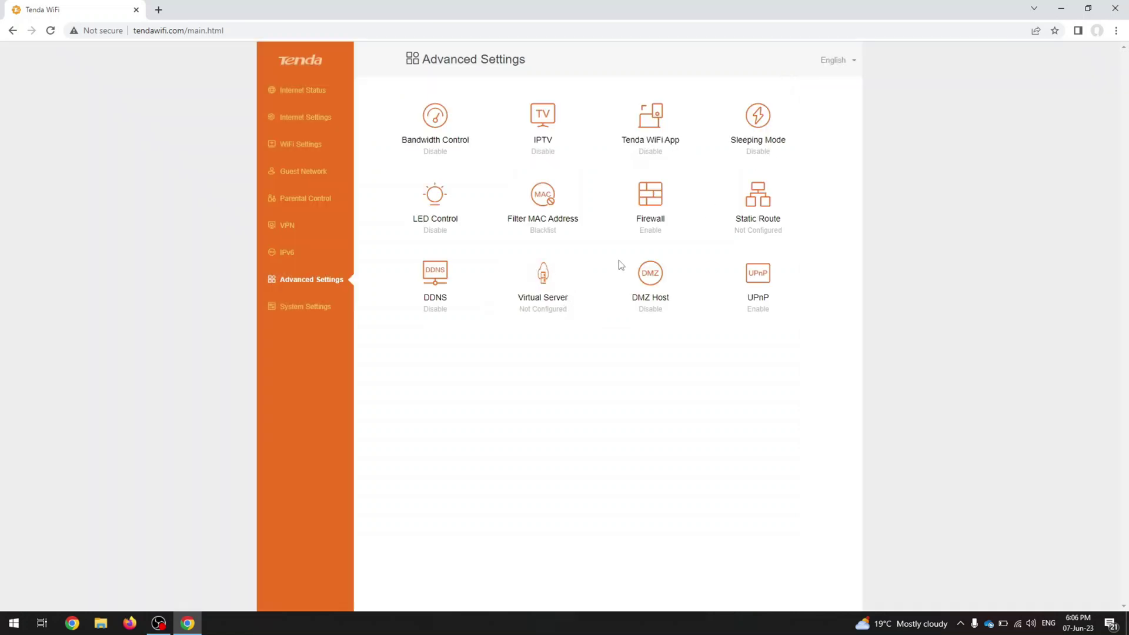
- Preview the DMZ Host IP address option, leave DMZ switched off and unsaved, and view the UPnP port table
{"action": "left_click", "coordinate": [640, 280]}
{"action": "left_click", "coordinate": [535, 152]}
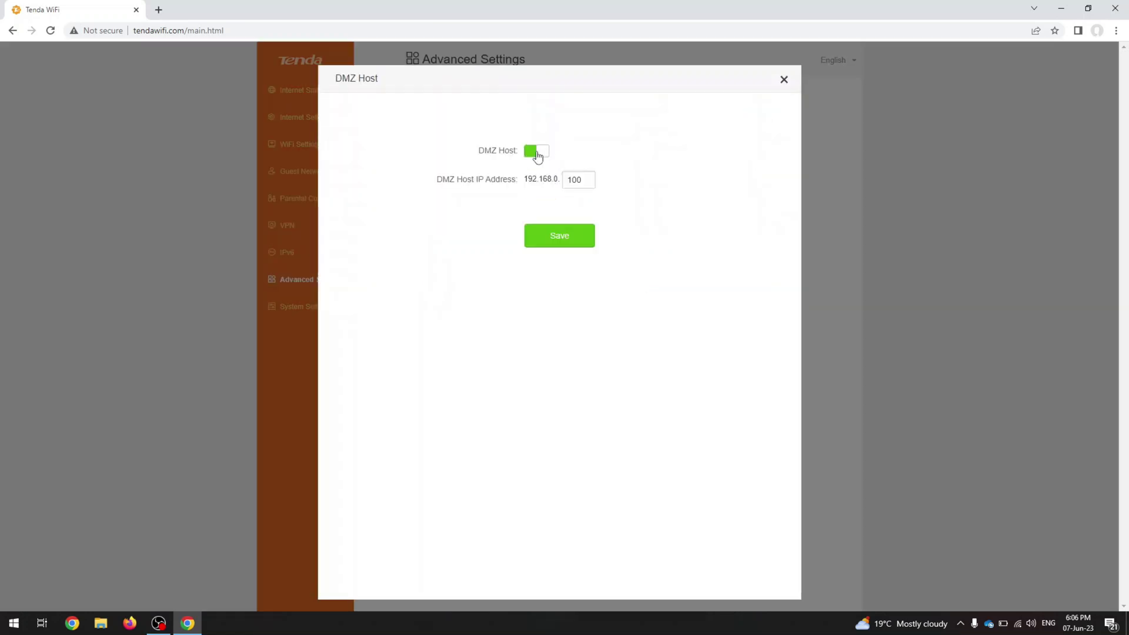
{"action": "left_click", "coordinate": [534, 152]}
{"action": "left_click", "coordinate": [784, 79]}
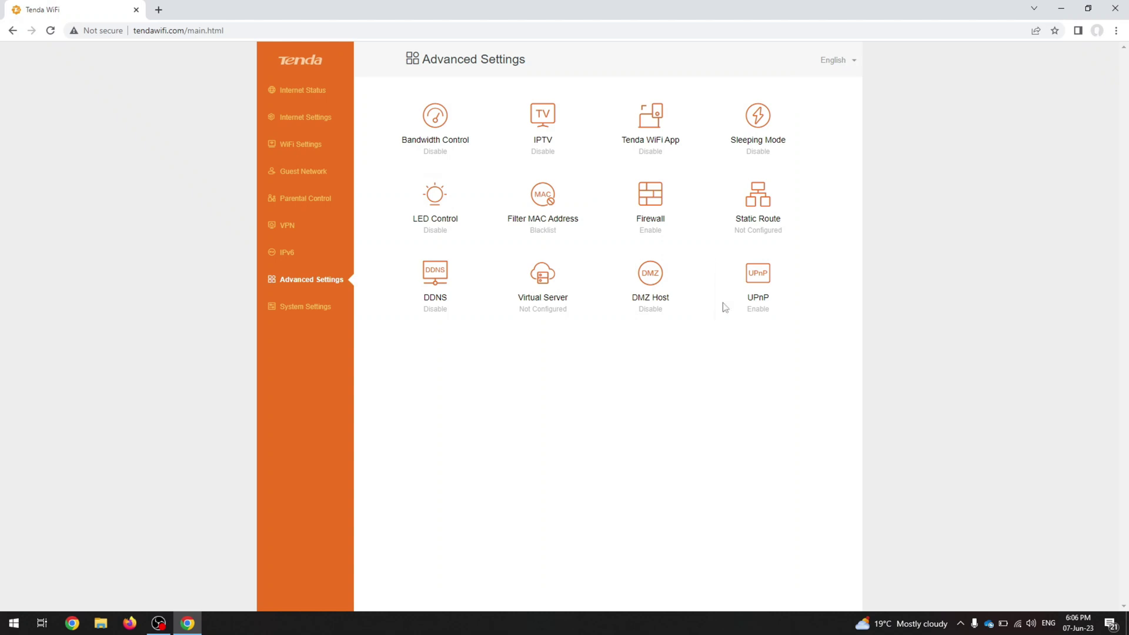
{"action": "left_click", "coordinate": [765, 282]}
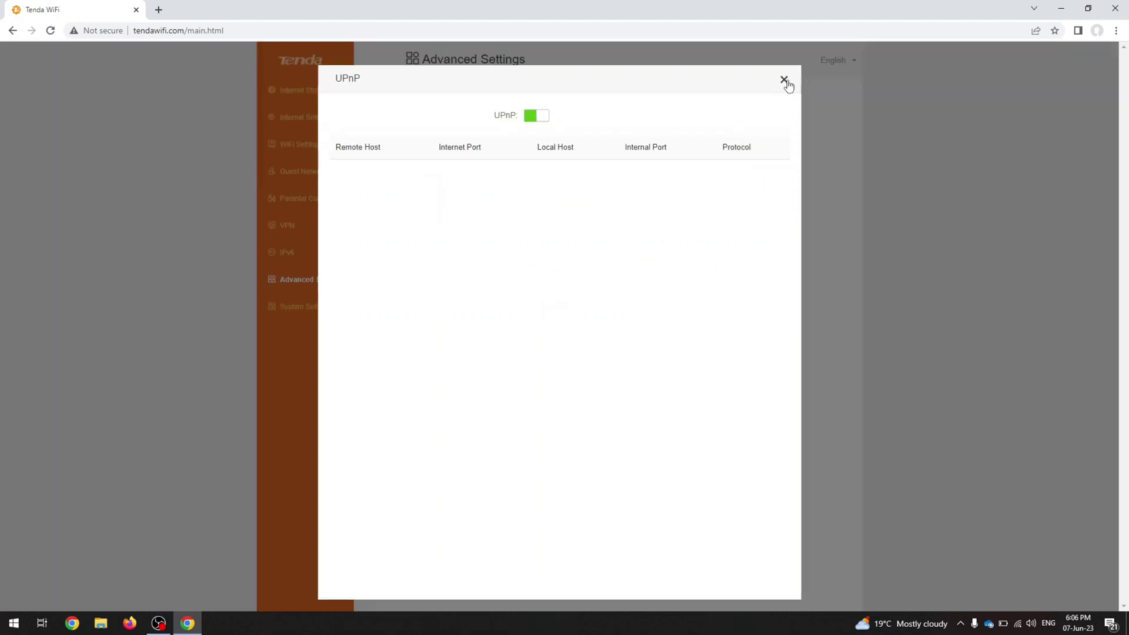
{"action": "left_click", "coordinate": [785, 83]}
- View the LAN Settings and the DHCP Reservation list in the system settings without changing anything
{"action": "left_click", "coordinate": [306, 311]}
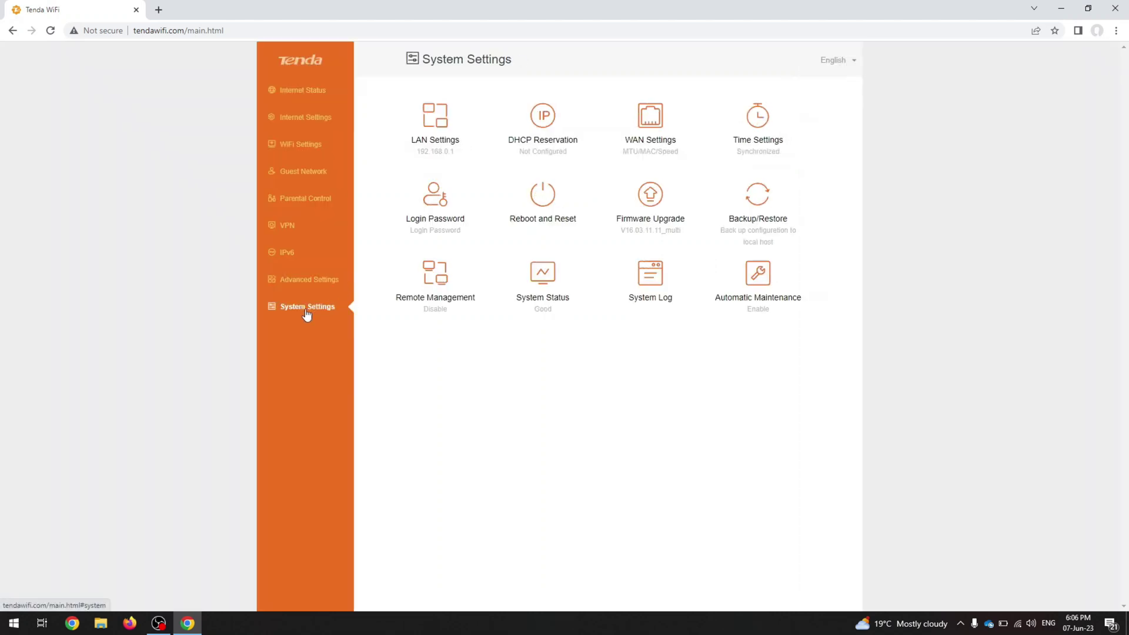
{"action": "left_click", "coordinate": [440, 114]}
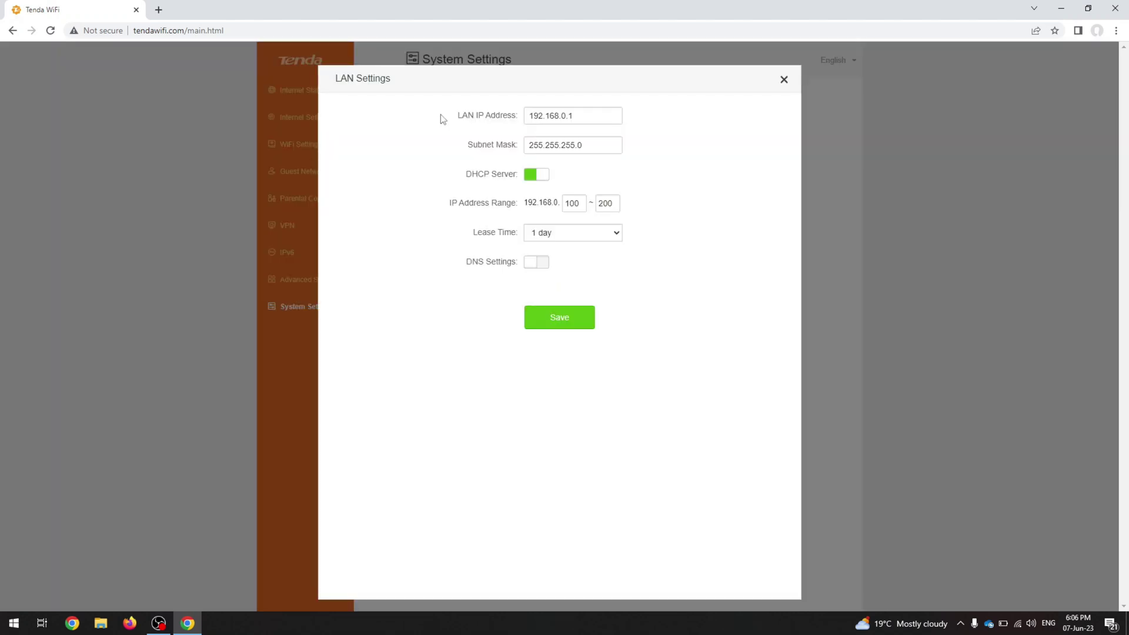
{"action": "left_click", "coordinate": [782, 81]}
{"action": "left_click", "coordinate": [539, 146]}
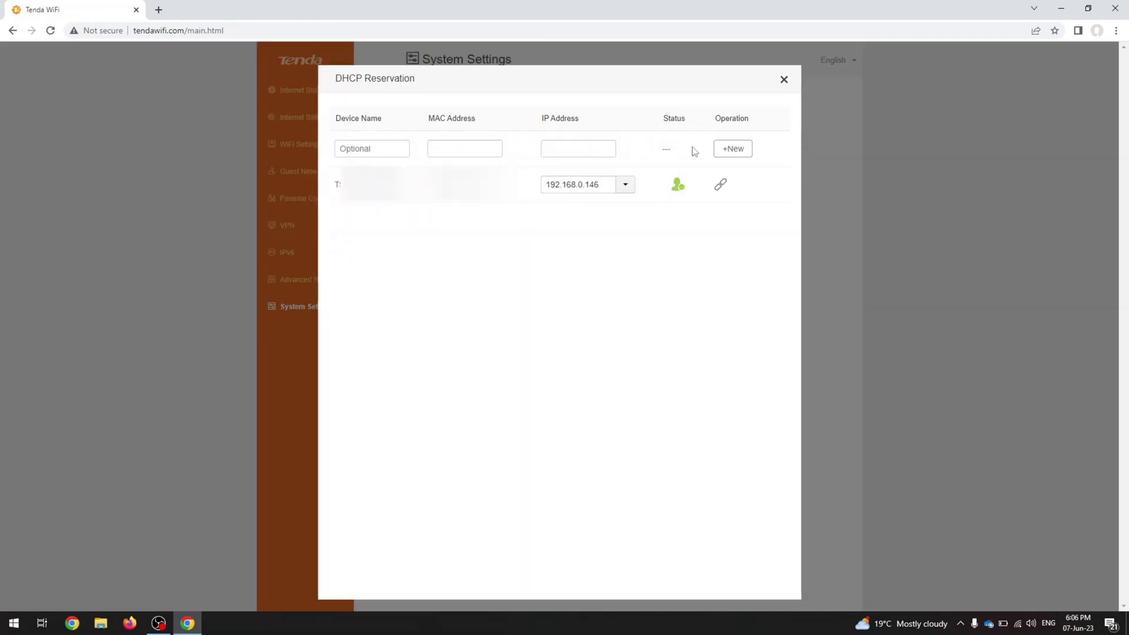
{"action": "left_click", "coordinate": [784, 80]}
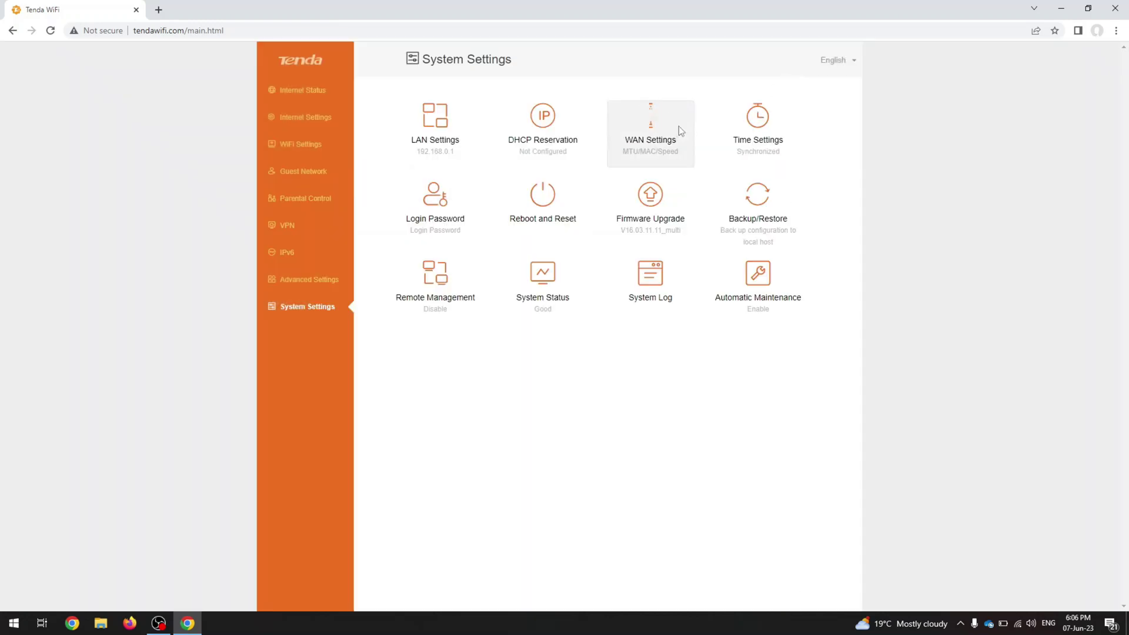
- View the WAN Settings and the Time Settings of the router without saving
{"action": "left_click", "coordinate": [679, 129]}
{"action": "left_click", "coordinate": [782, 82]}
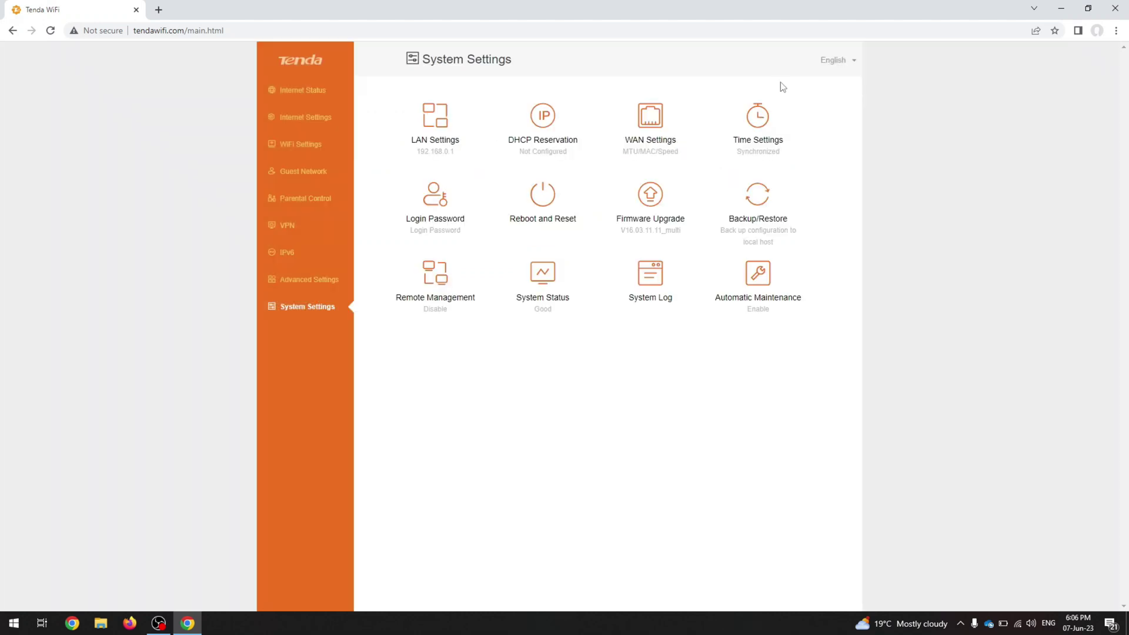
{"action": "left_click", "coordinate": [780, 120]}
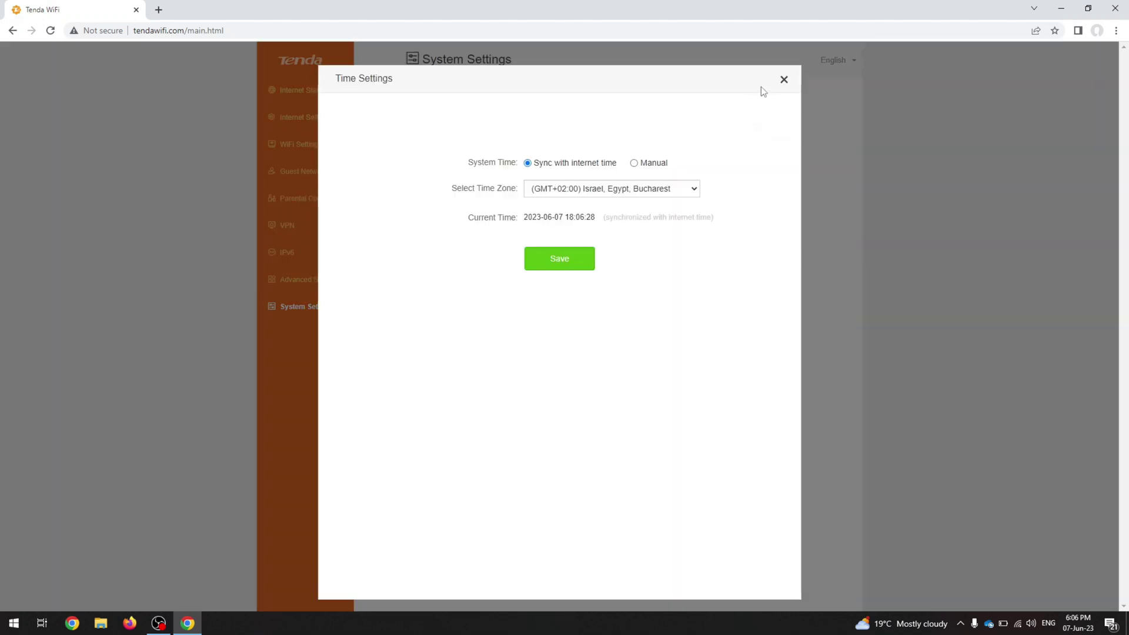
{"action": "left_click", "coordinate": [783, 83]}
- View the Login Password form and the Reboot and Reset options without running either of them
{"action": "left_click", "coordinate": [434, 203]}
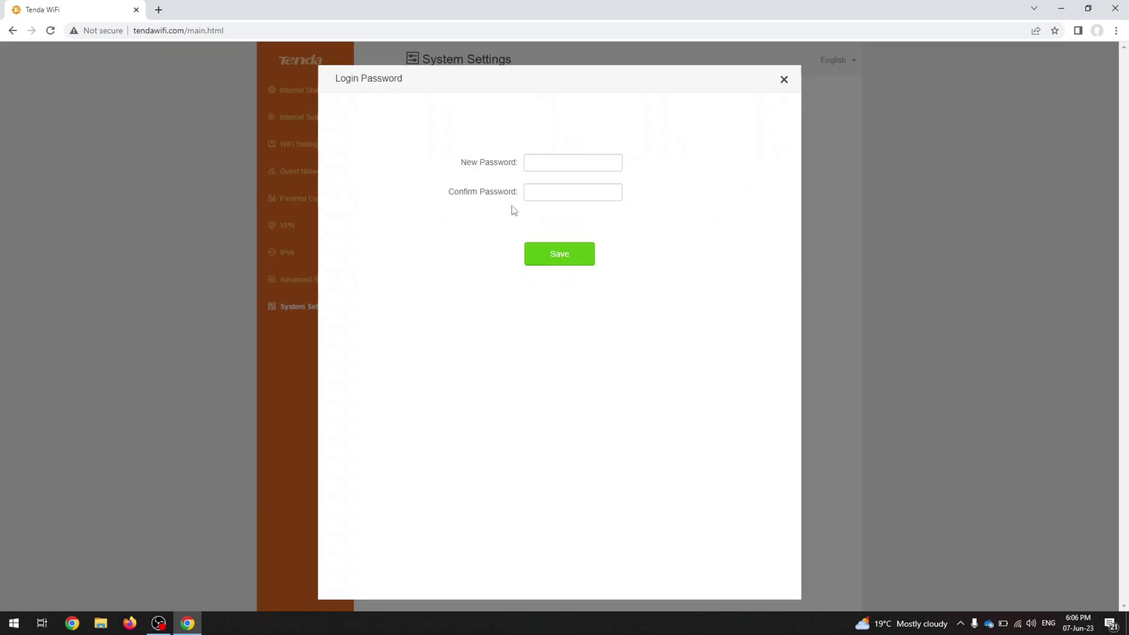
{"action": "left_click", "coordinate": [783, 80]}
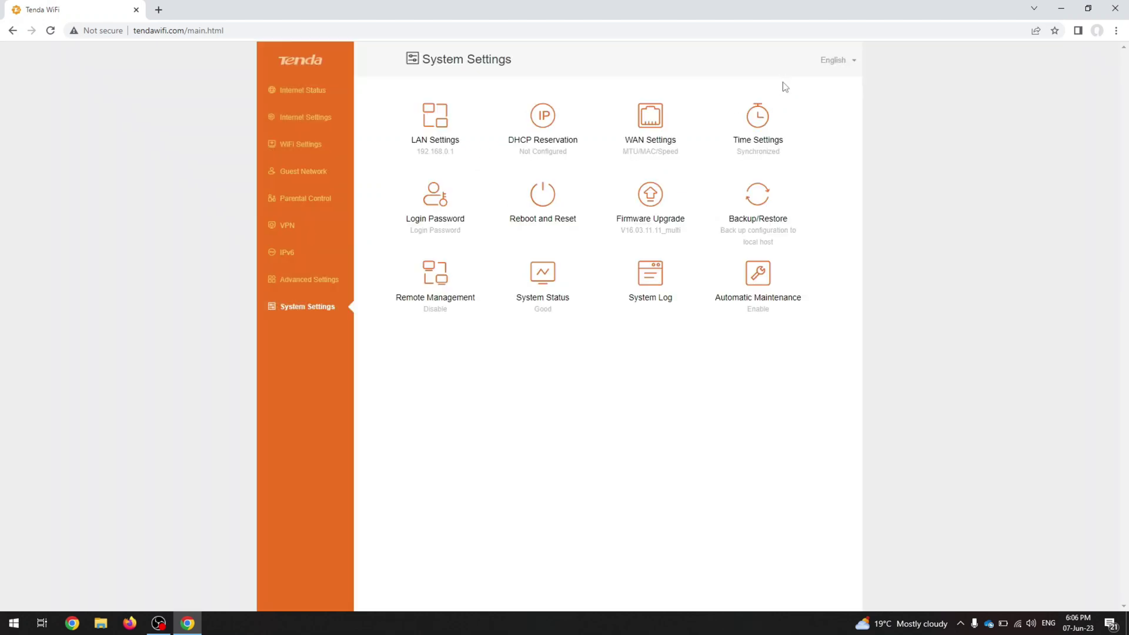
{"action": "left_click", "coordinate": [563, 194]}
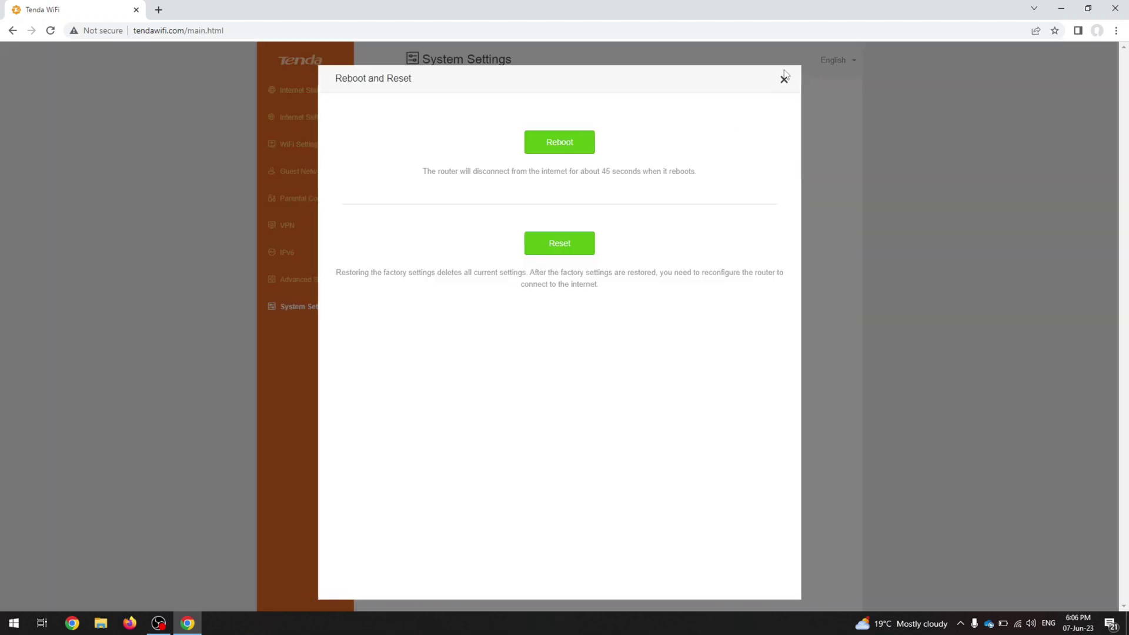
{"action": "left_click", "coordinate": [784, 79]}
- View the Firmware Upgrade types and the Backup/Restore options without starting any operation
{"action": "left_click", "coordinate": [649, 201]}
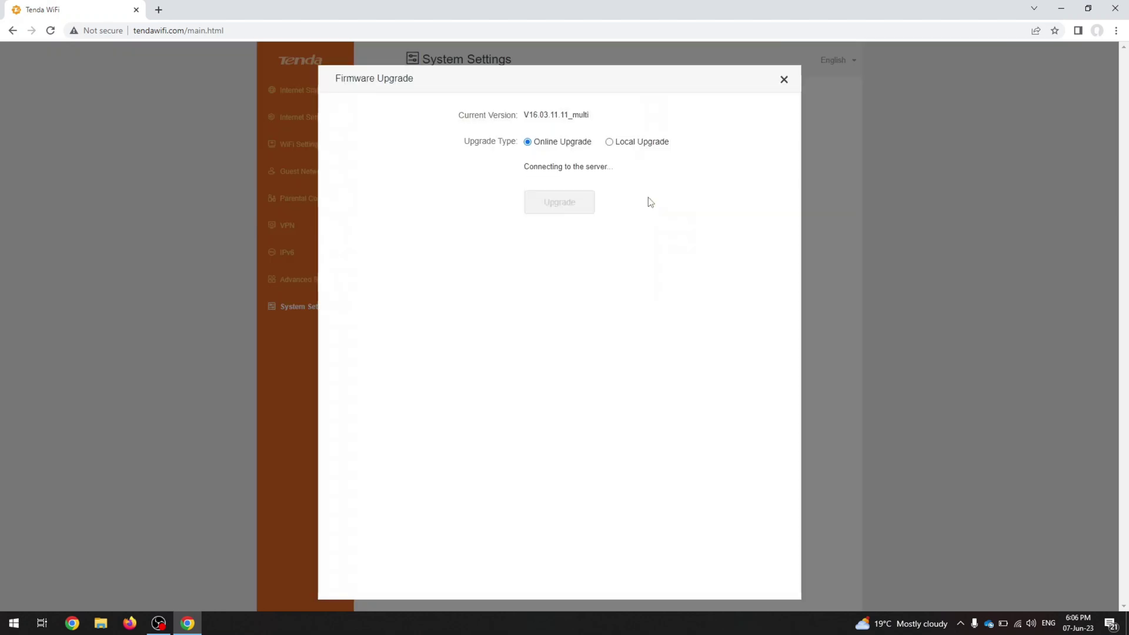
{"action": "left_click", "coordinate": [786, 82]}
{"action": "left_click", "coordinate": [764, 213]}
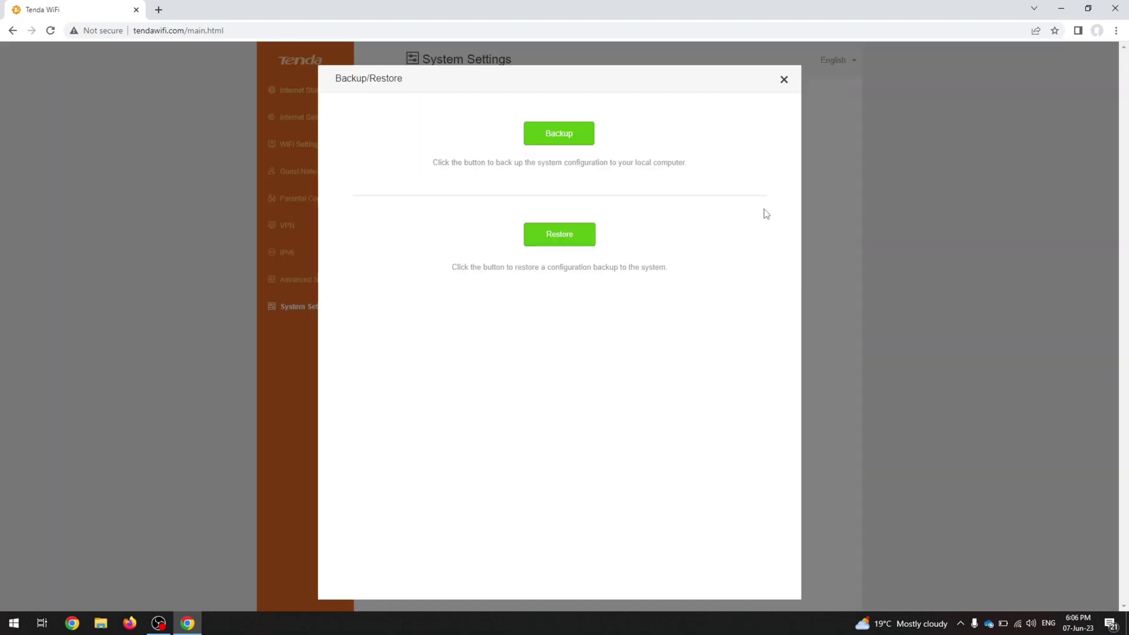
{"action": "left_click", "coordinate": [783, 81]}
- Try to switch on Remote Management without saving, and view the router's System Status information
{"action": "left_click", "coordinate": [470, 295]}
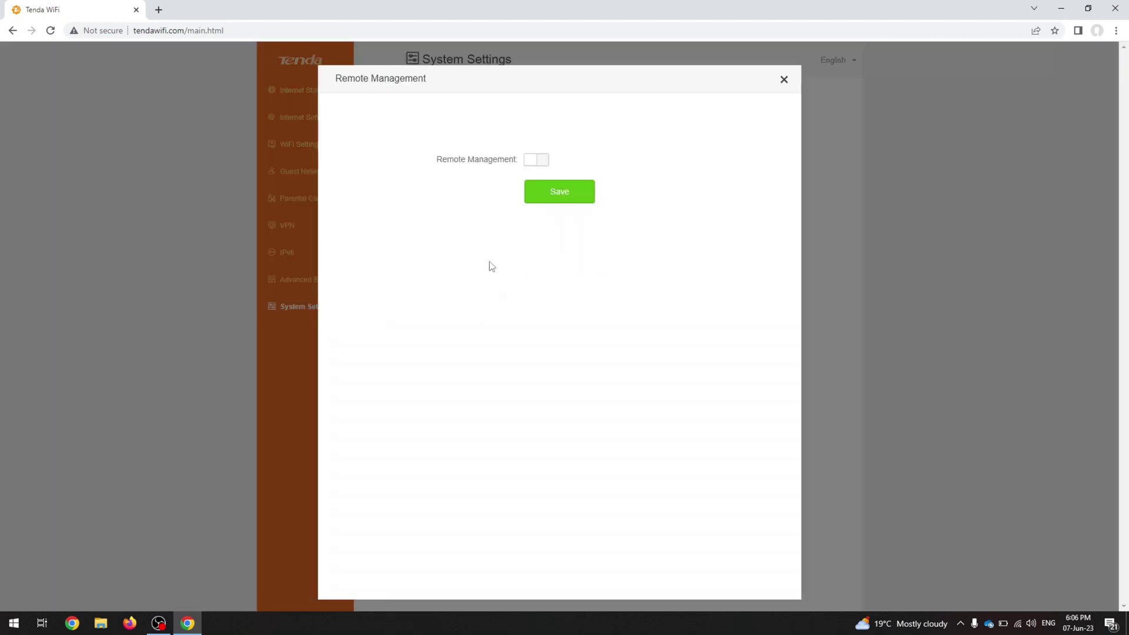
{"action": "left_click", "coordinate": [541, 169]}
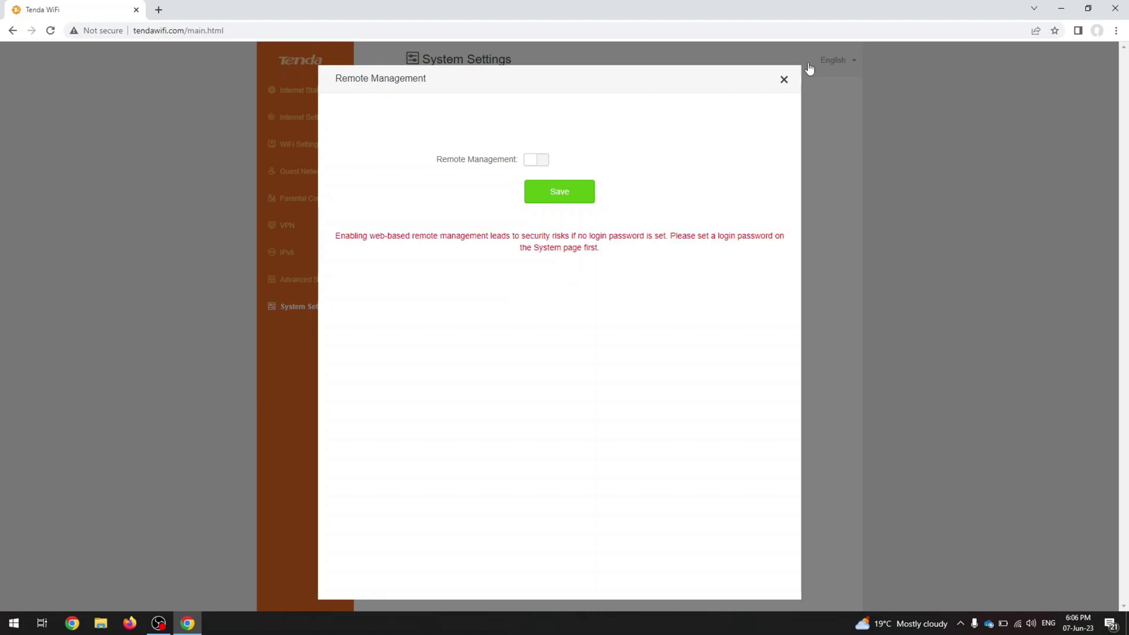
{"action": "left_click", "coordinate": [784, 81]}
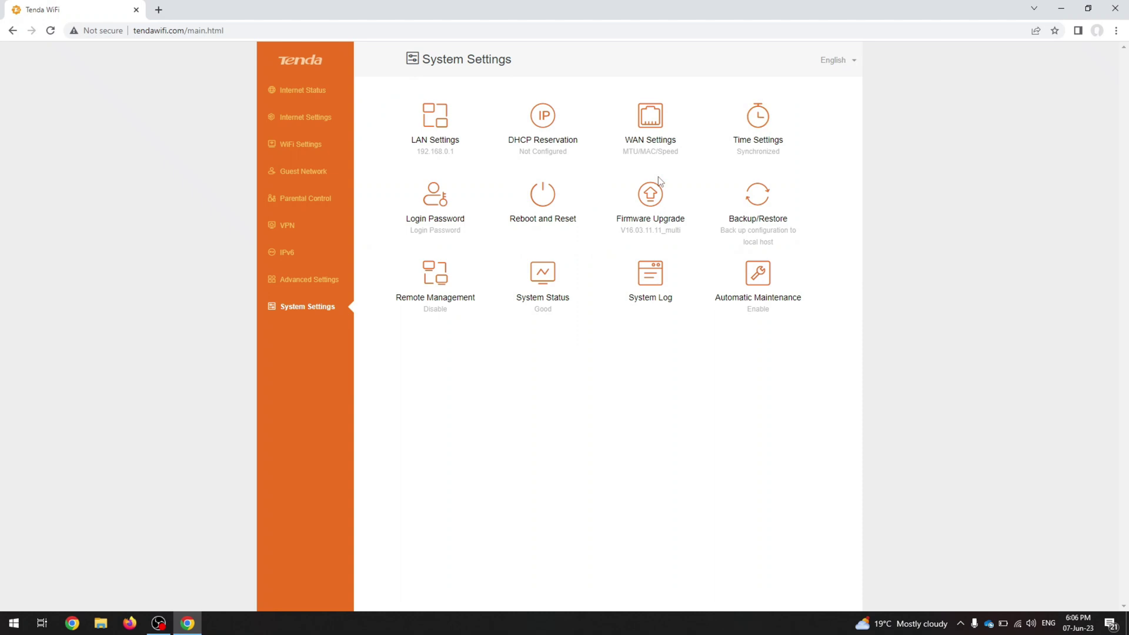
{"action": "left_click", "coordinate": [550, 272]}
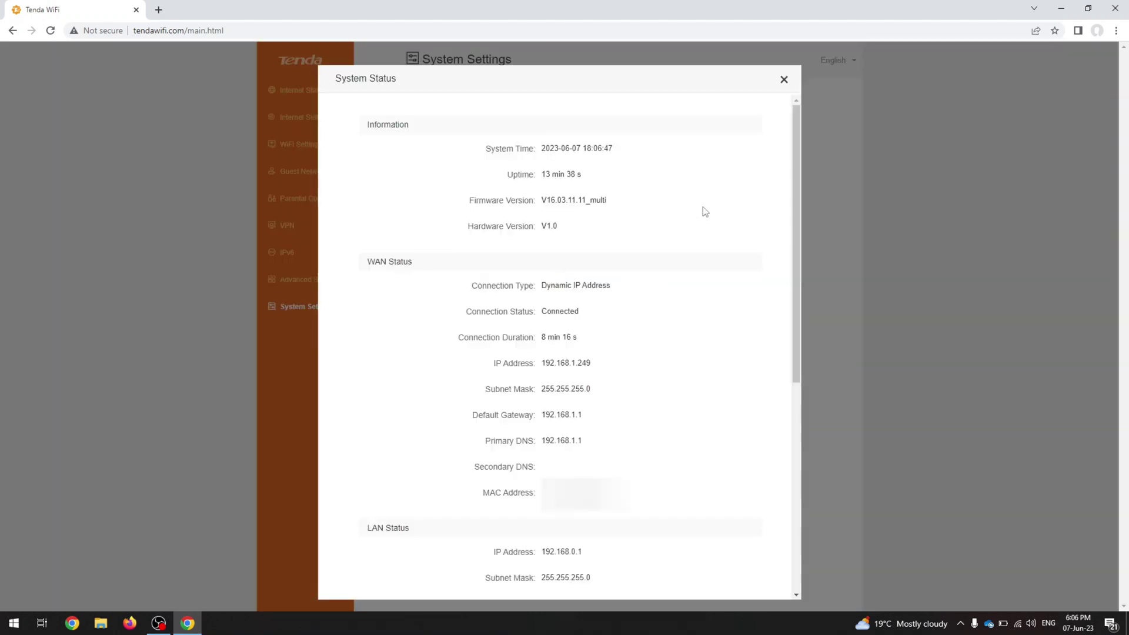
{"action": "left_click", "coordinate": [784, 80]}
- View the System Log entries and the Automatic Maintenance reboot schedule without saving
{"action": "left_click", "coordinate": [650, 281]}
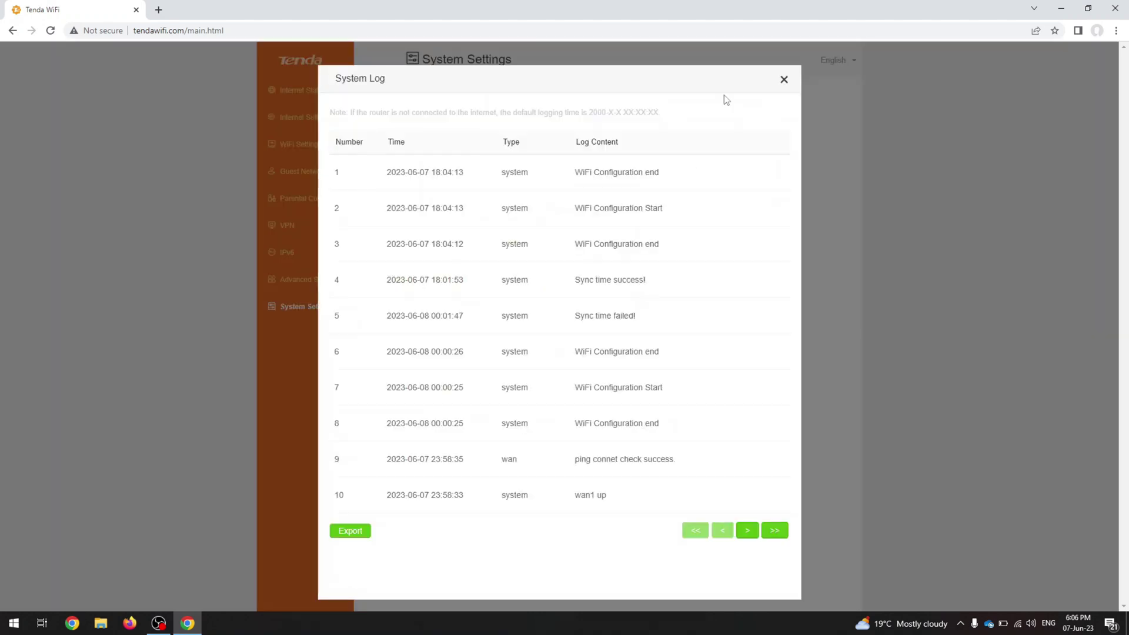
{"action": "left_click", "coordinate": [783, 80]}
{"action": "left_click", "coordinate": [756, 287]}
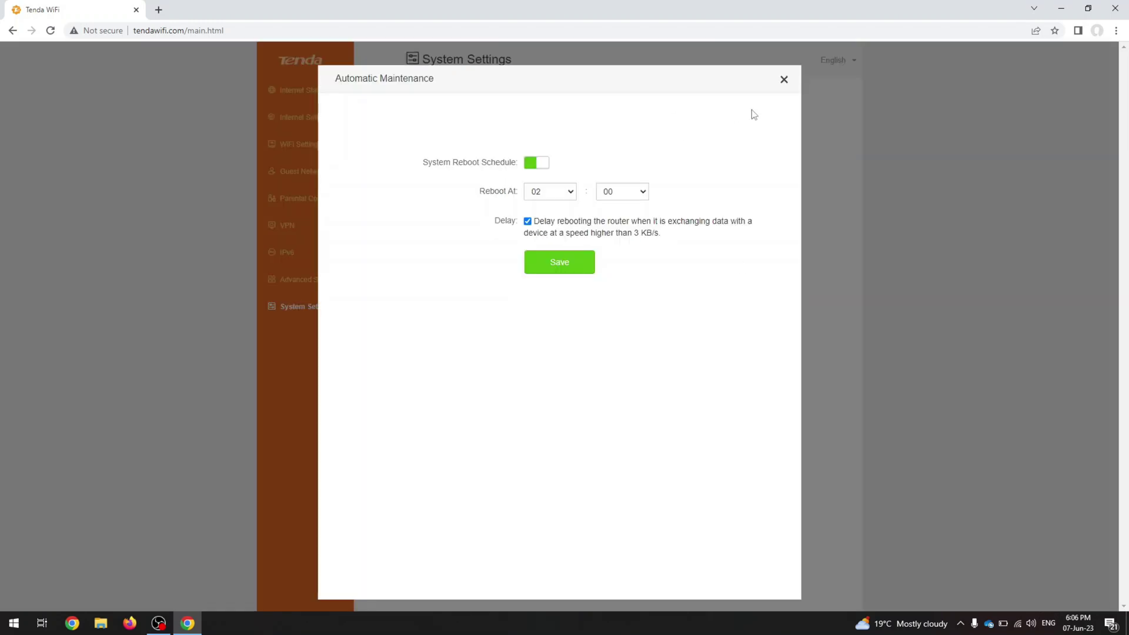
{"action": "left_click", "coordinate": [784, 79]}
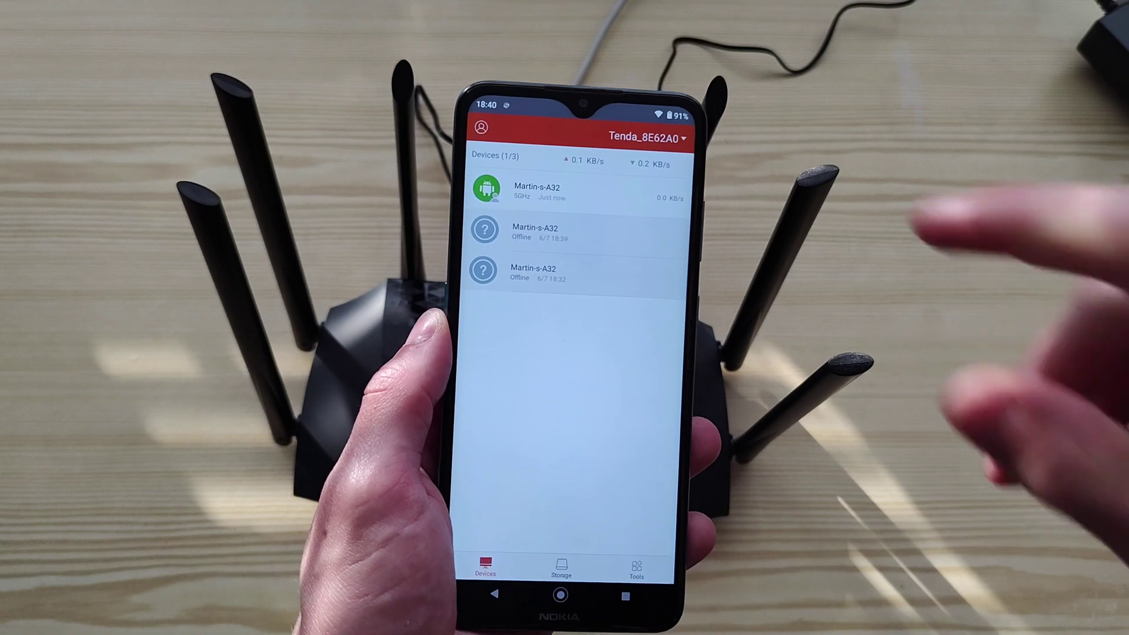
{"action": "left_click", "coordinate": [623, 130]}
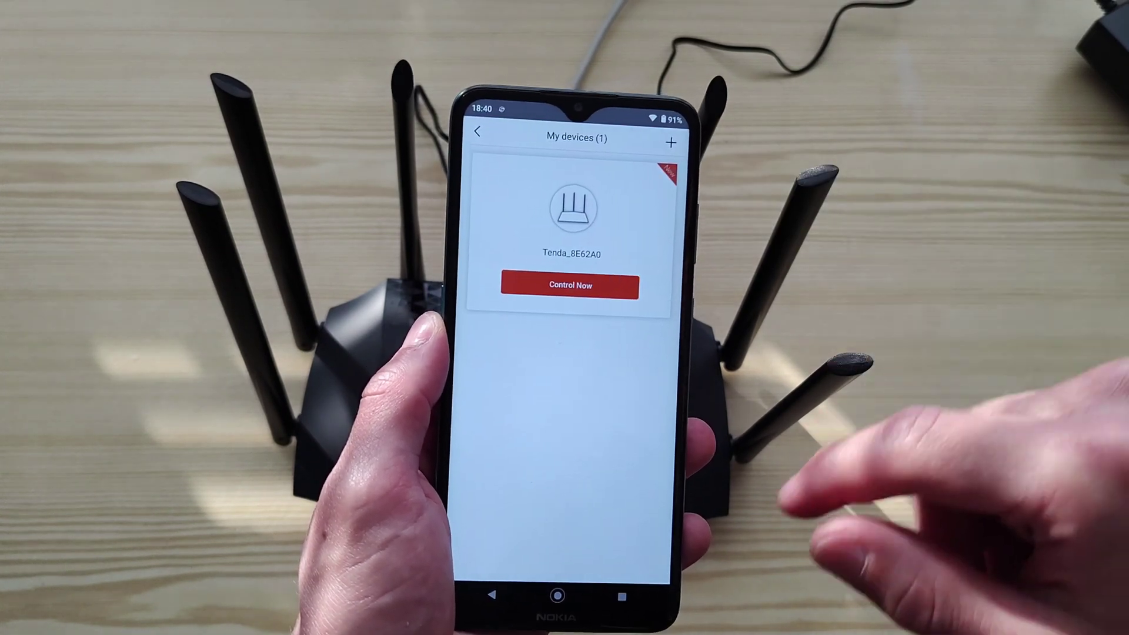
{"action": "left_click", "coordinate": [578, 291]}
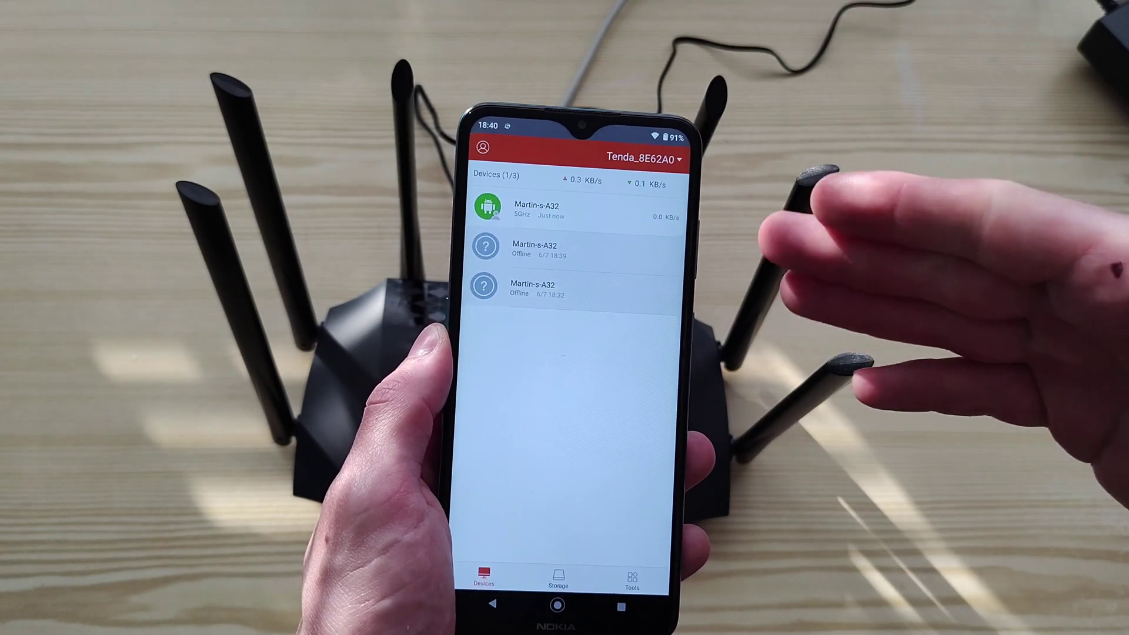
{"action": "left_click", "coordinate": [558, 576]}
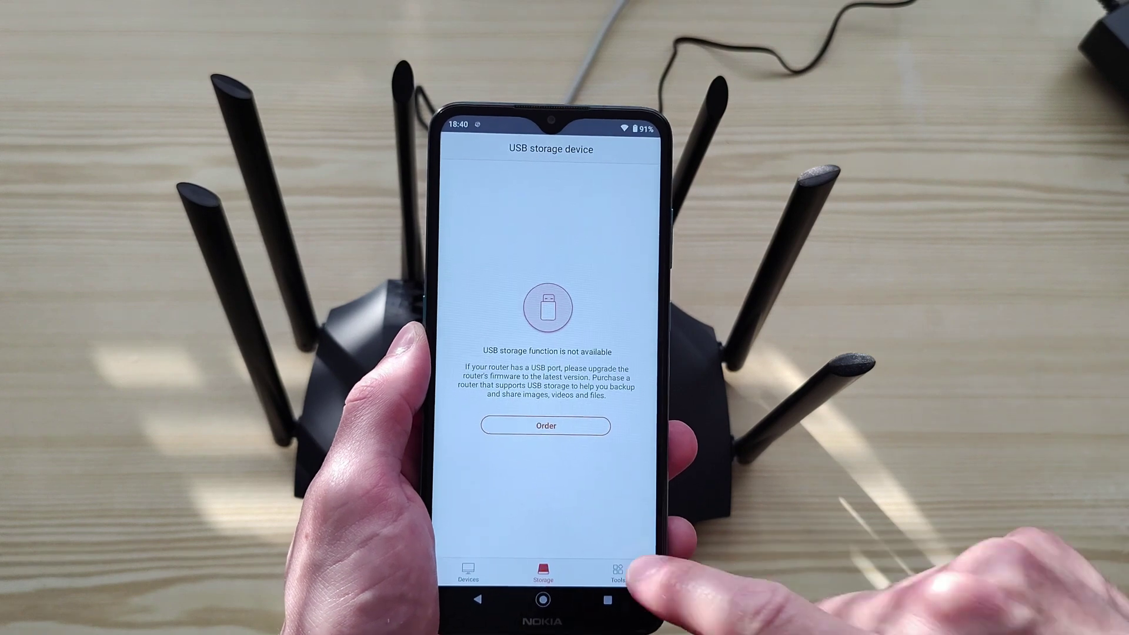
{"action": "left_click", "coordinate": [622, 573]}
{"action": "left_click", "coordinate": [485, 220]}
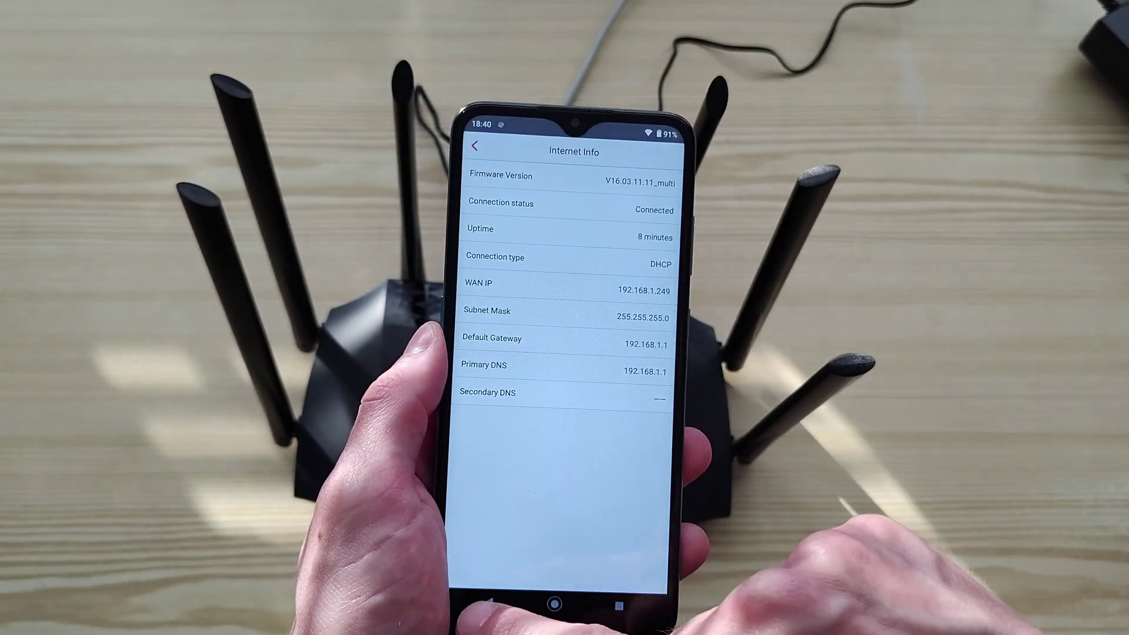
- View the WiFi Name & Password settings and the Reboot option without rebooting the router
{"action": "left_click", "coordinate": [488, 602]}
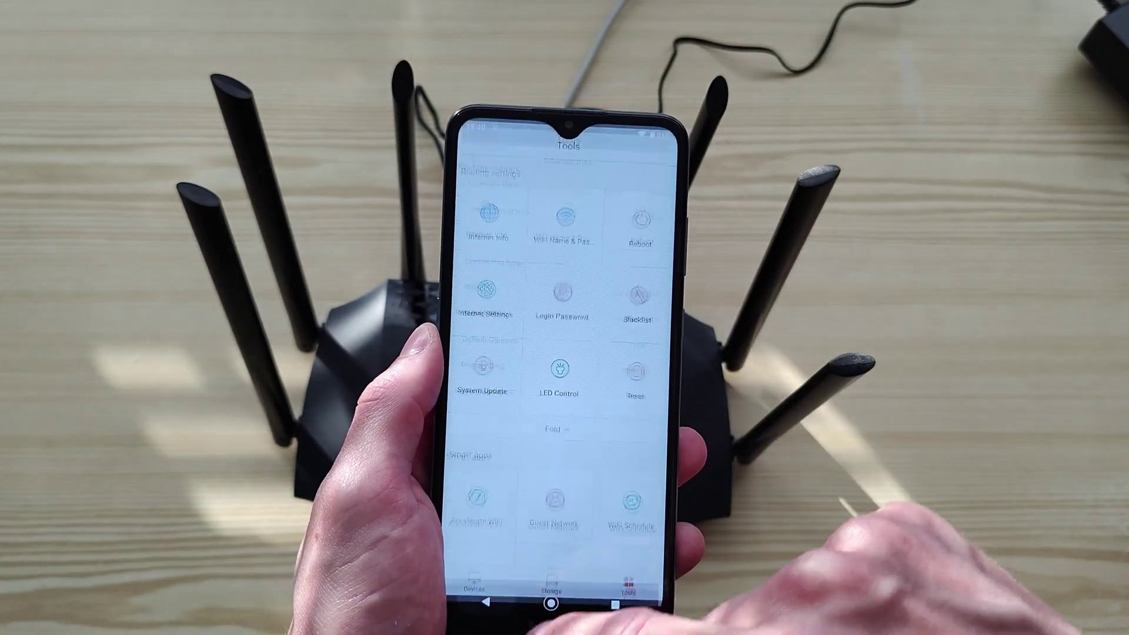
{"action": "left_click", "coordinate": [559, 232]}
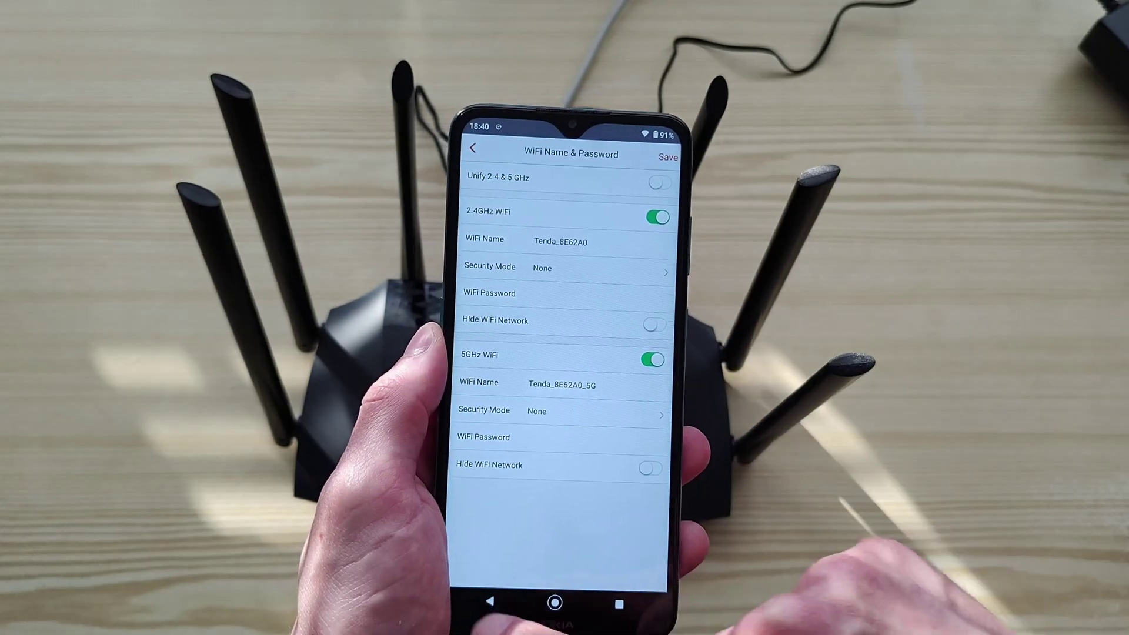
{"action": "left_click", "coordinate": [486, 603]}
{"action": "left_click", "coordinate": [638, 235]}
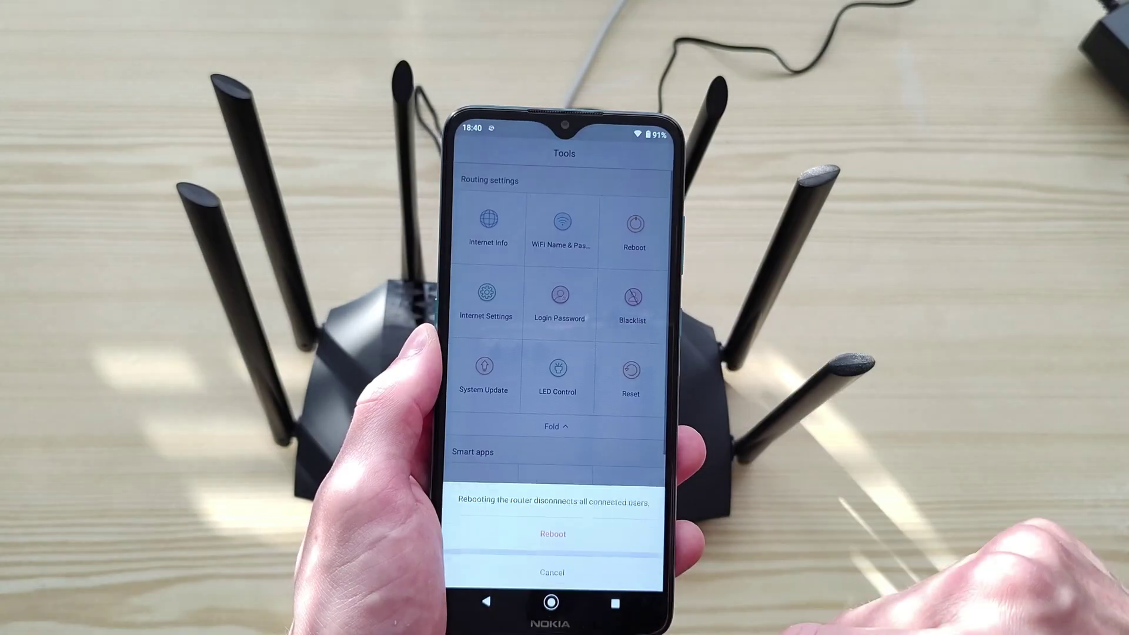
{"action": "left_click", "coordinate": [564, 576]}
- View the router's Internet Settings, Login Password and Blacklist pages without changing anything
{"action": "left_click", "coordinate": [482, 303]}
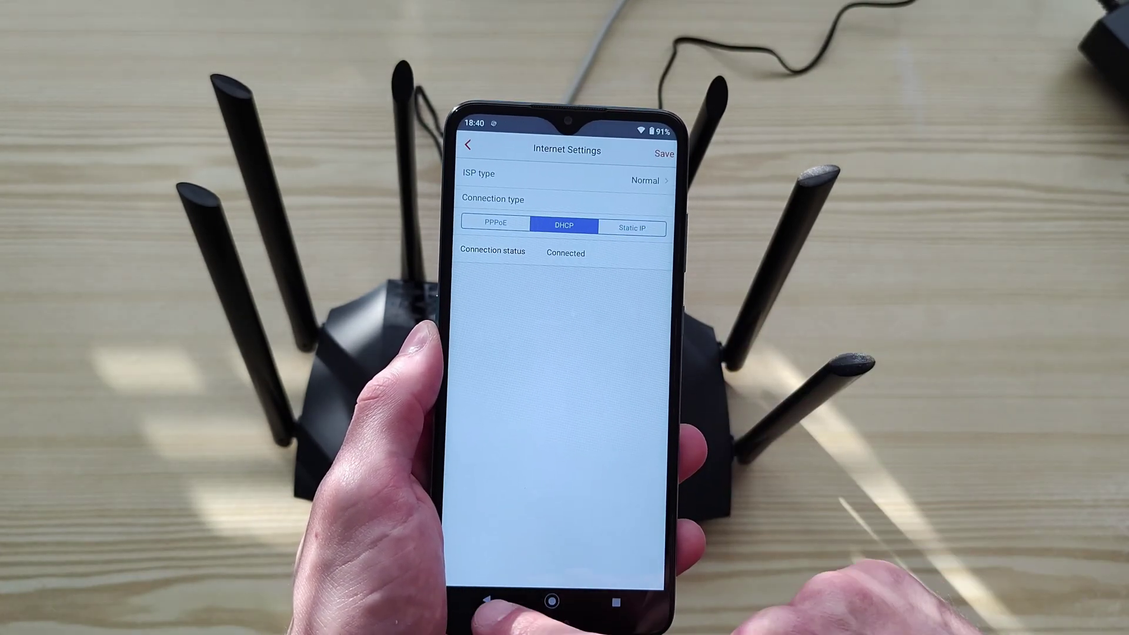
{"action": "left_click", "coordinate": [486, 601]}
{"action": "left_click", "coordinate": [563, 306]}
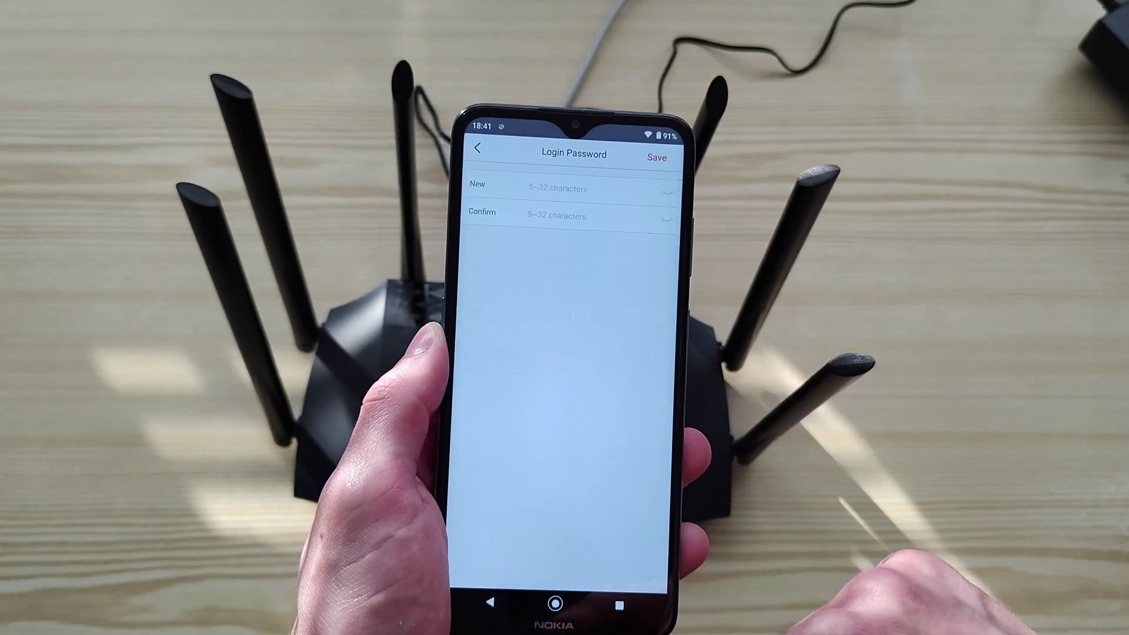
{"action": "left_click", "coordinate": [486, 604]}
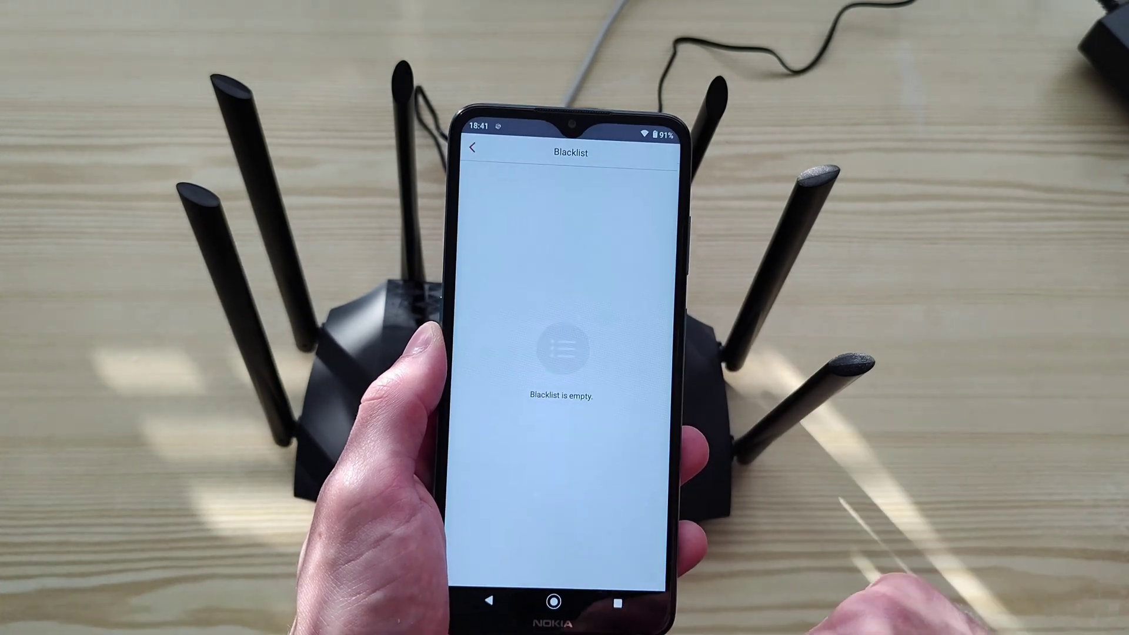
{"action": "left_click", "coordinate": [487, 602]}
- Check the router for a system update and view the LED Control setting without changing it
{"action": "left_click", "coordinate": [494, 379]}
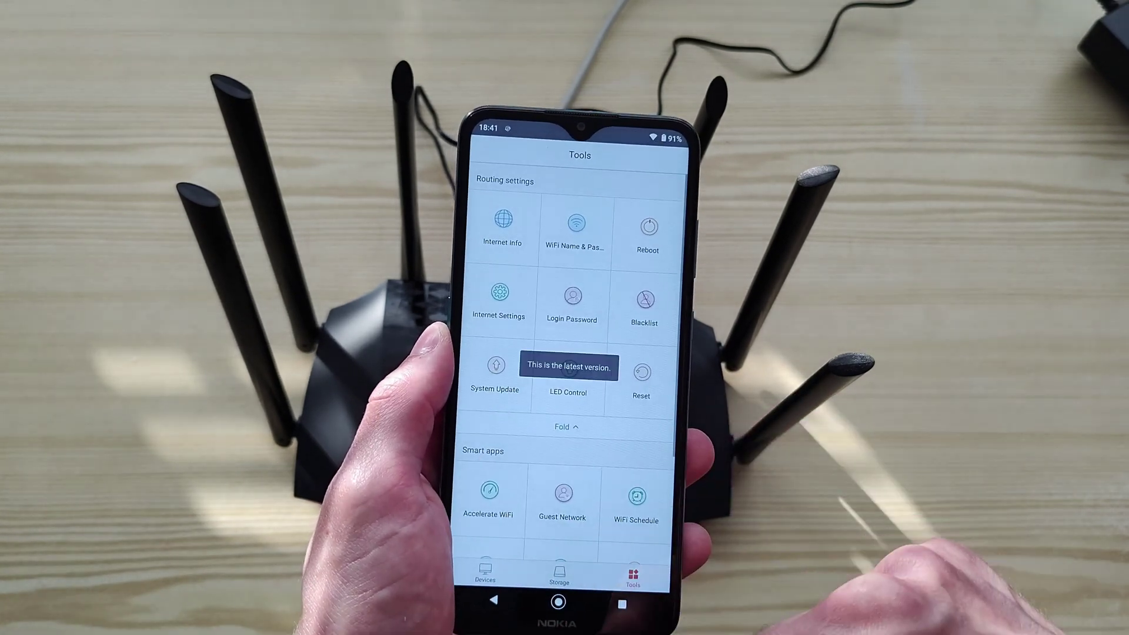
{"action": "left_click", "coordinate": [568, 382]}
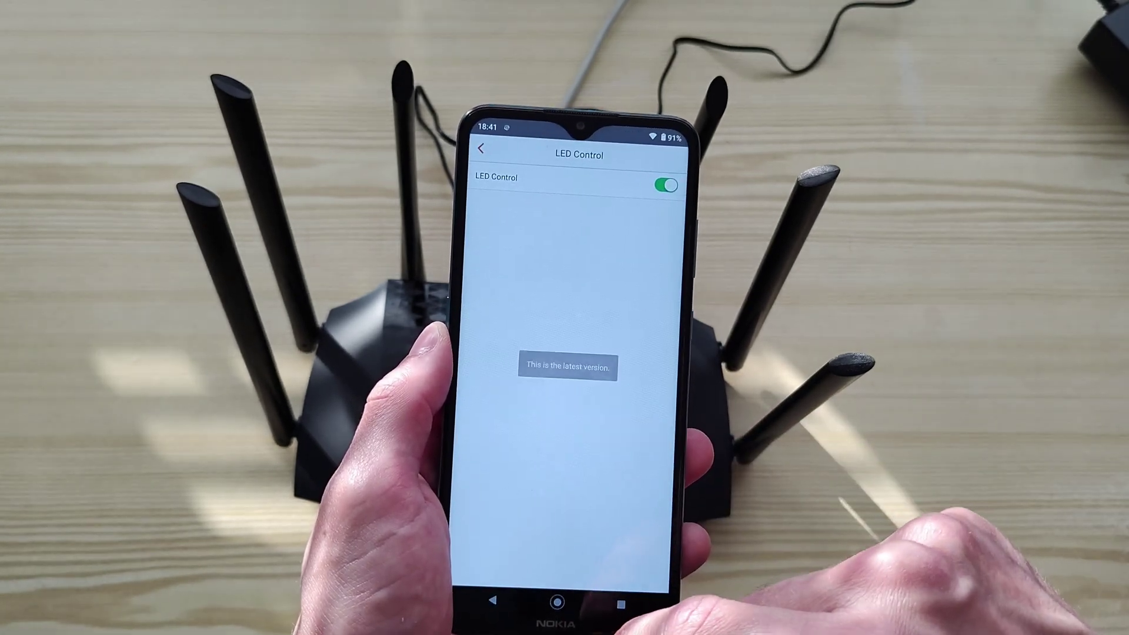
{"action": "left_click", "coordinate": [491, 599]}
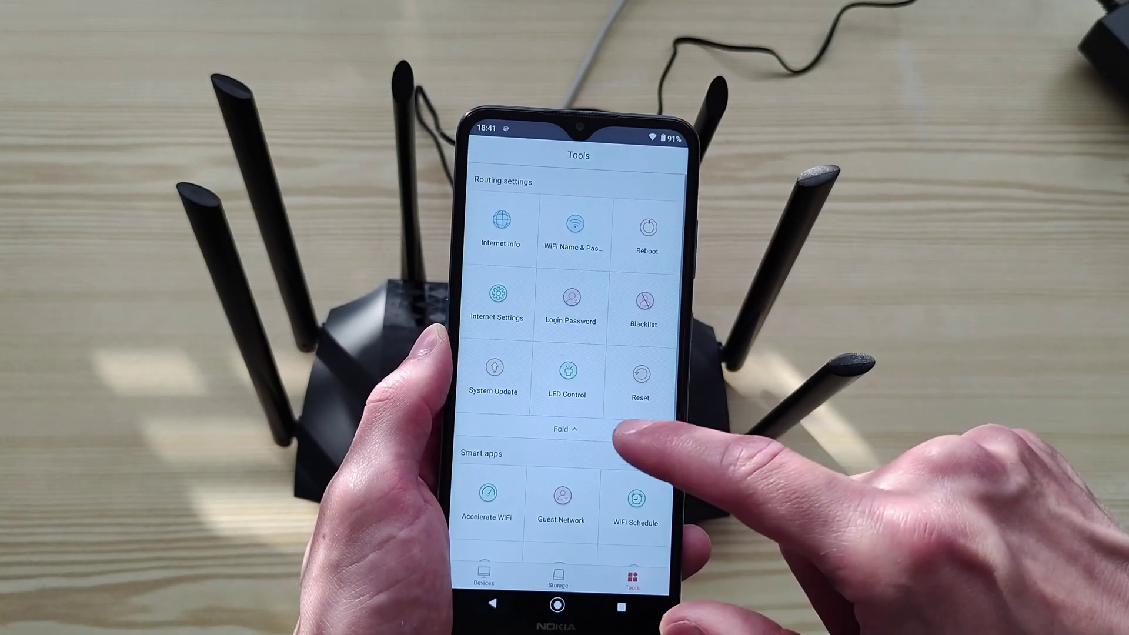
- Run the Accelerate WiFi check of interference, channel congestion, transmission rate and signal quality
{"action": "scroll", "coordinate": [617, 412], "scroll_direction": "down", "scroll_amount": 3}
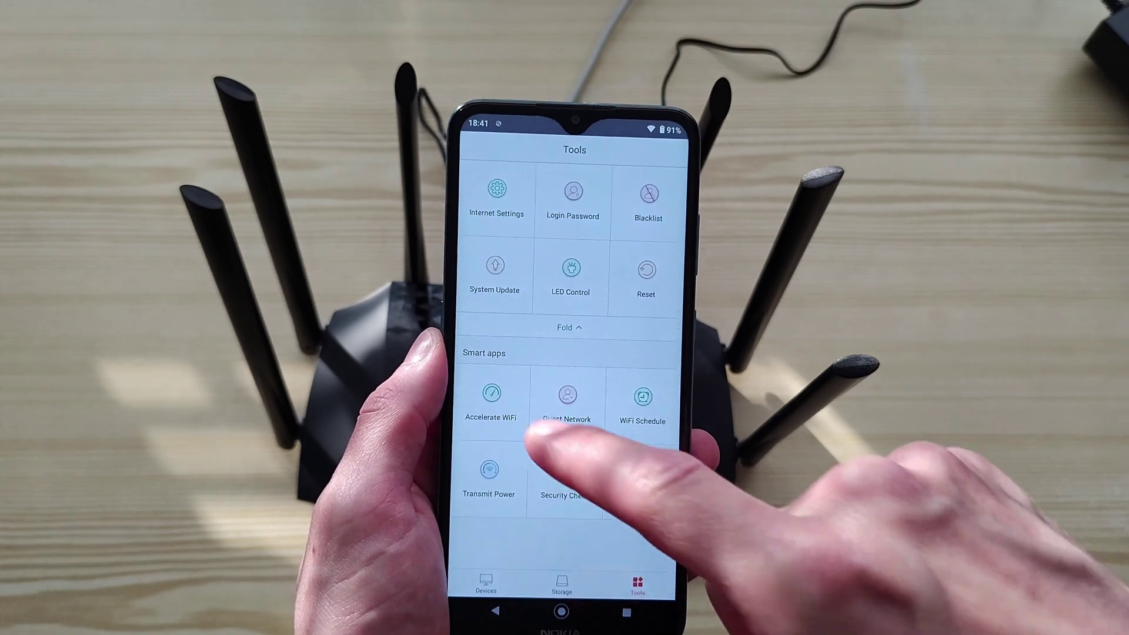
{"action": "left_click", "coordinate": [488, 406]}
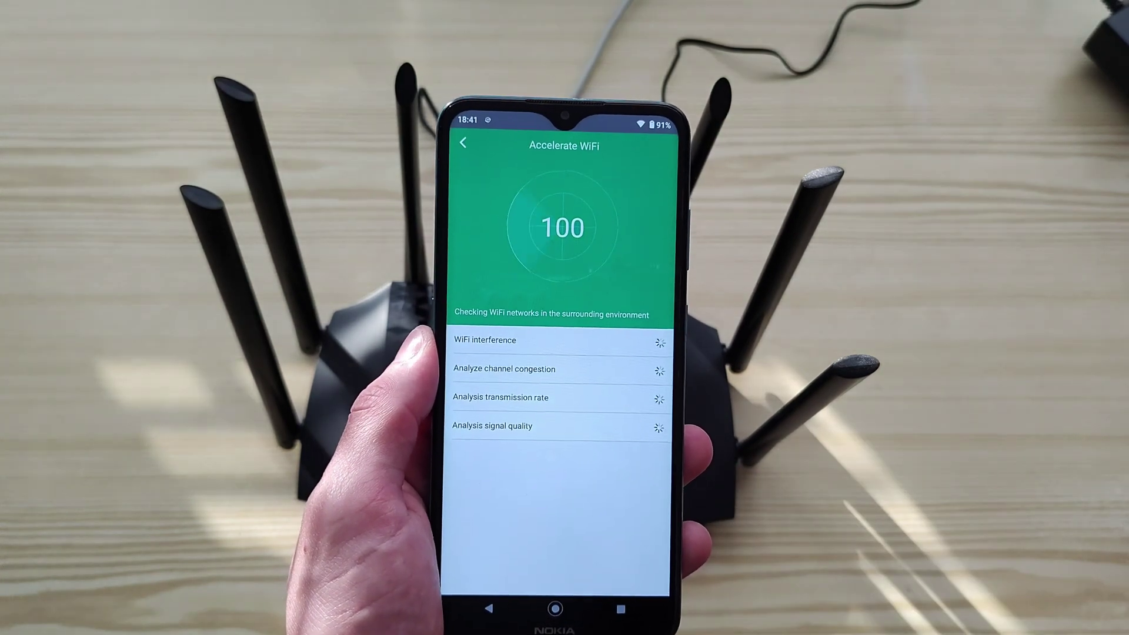